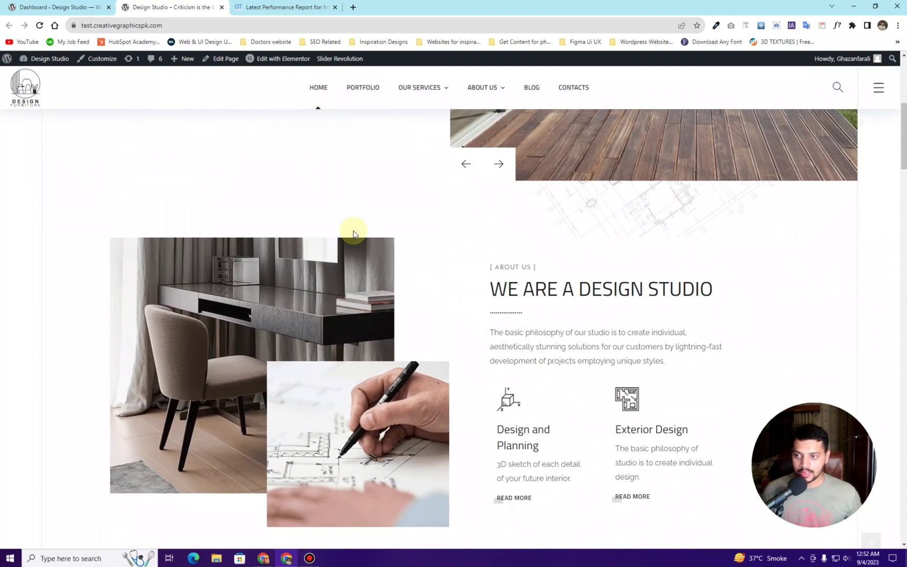
# Review the latest GTmetrix performance report.
pyautogui.scroll(-3, 353, 234)
pyautogui.scroll(-15, 353, 233)
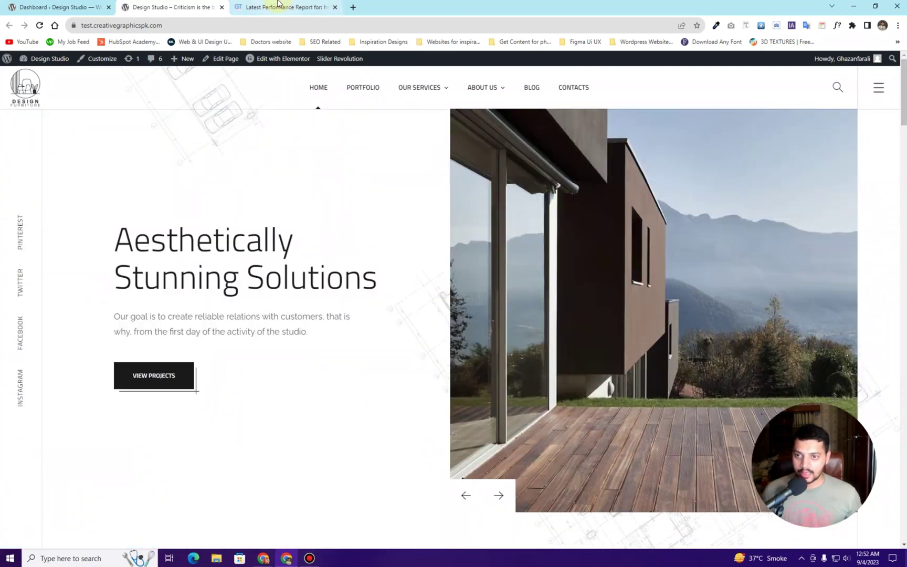
pyautogui.click(284, 7)
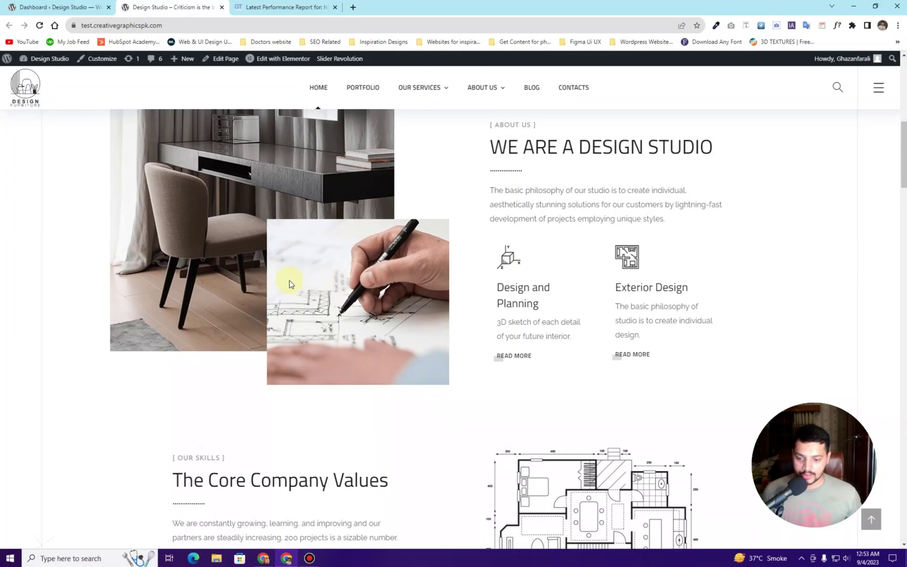
pyautogui.scroll(-3, 290, 284)
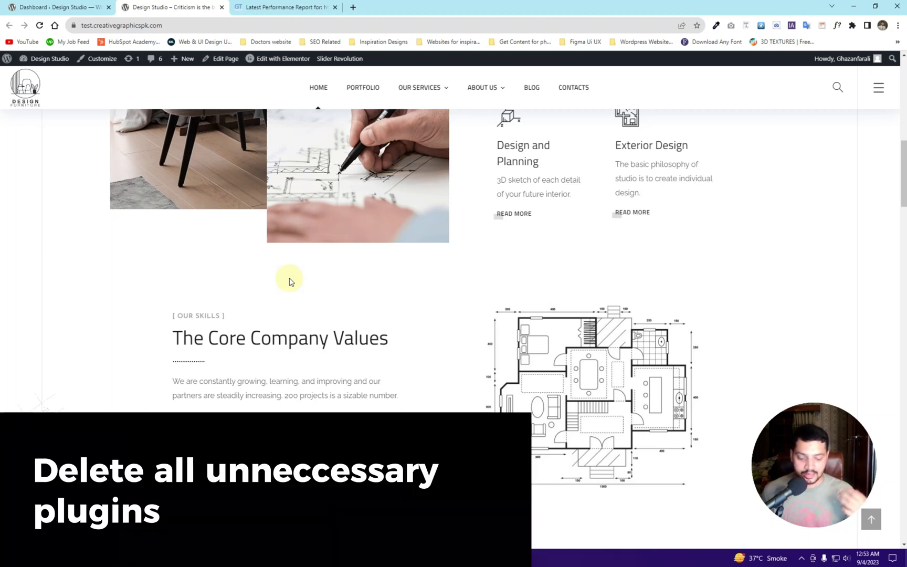
# Deactivate and delete One Click Import Demo Content from Plugins, then reload the list.
pyautogui.click(84, 4)
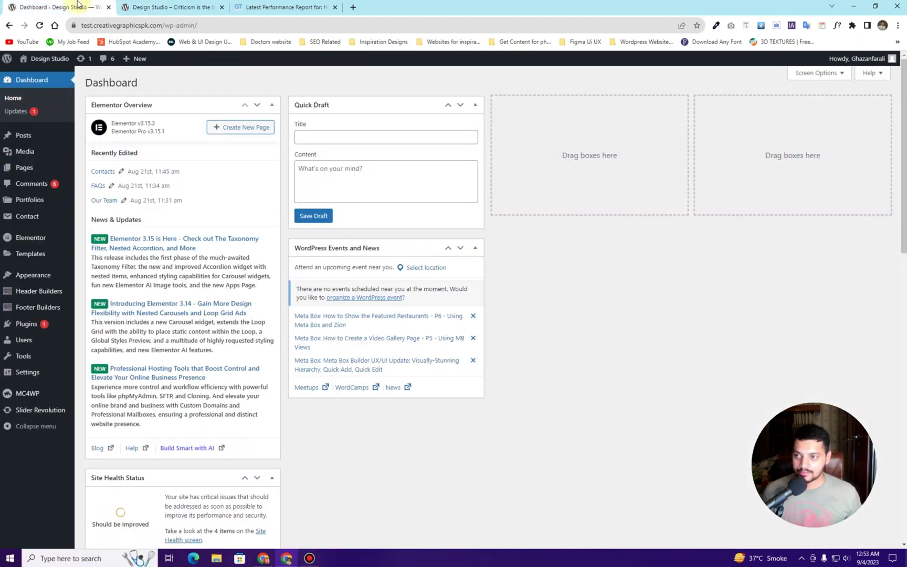
pyautogui.click(46, 325)
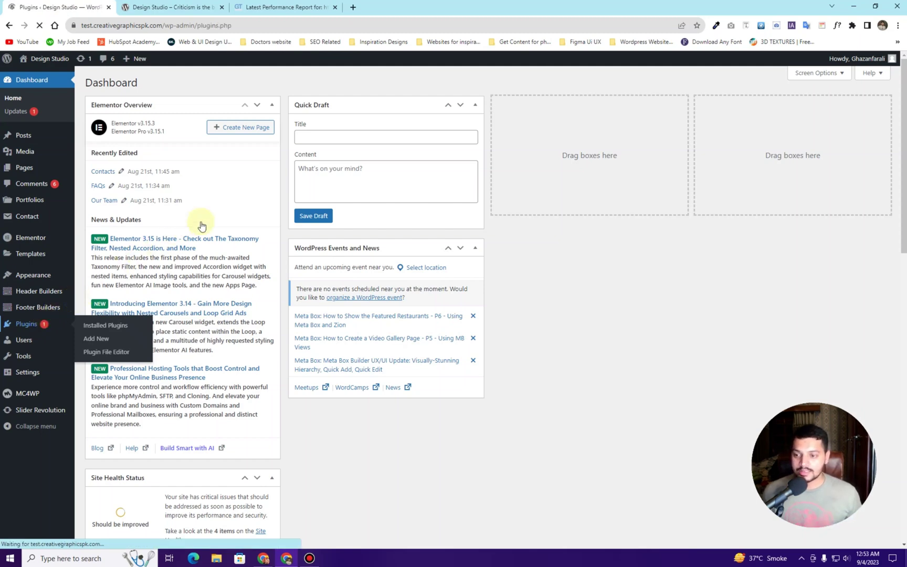
pyautogui.scroll(-2, 192, 249)
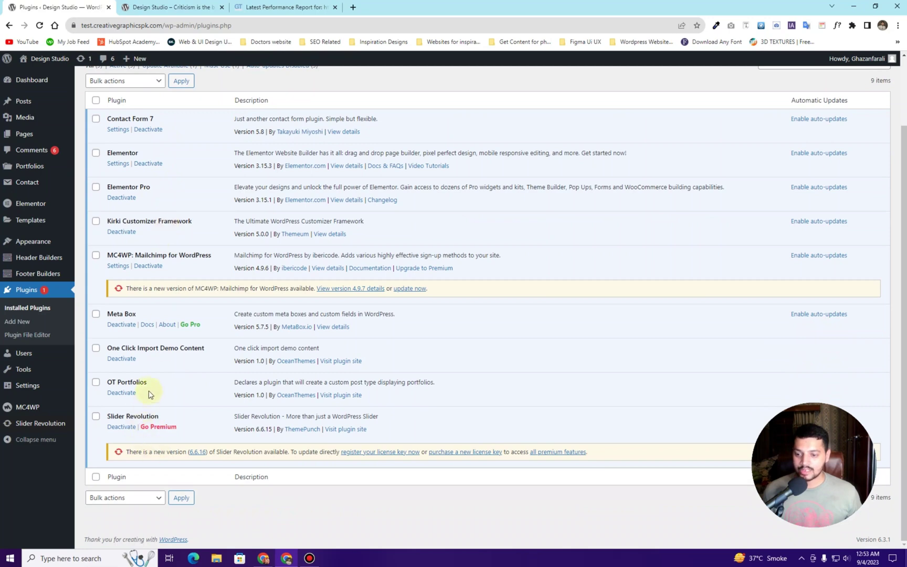
pyautogui.click(95, 348)
pyautogui.click(121, 359)
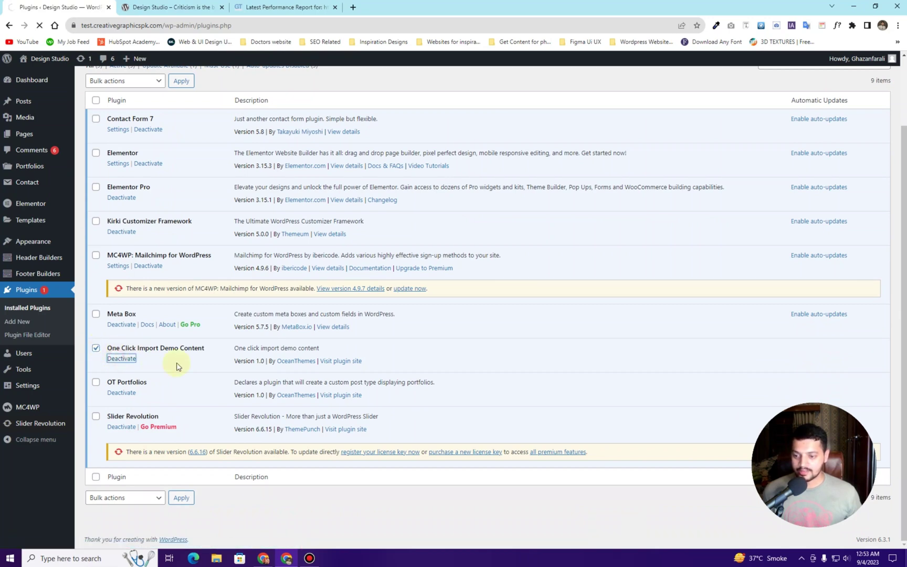
pyautogui.scroll(-1, 173, 353)
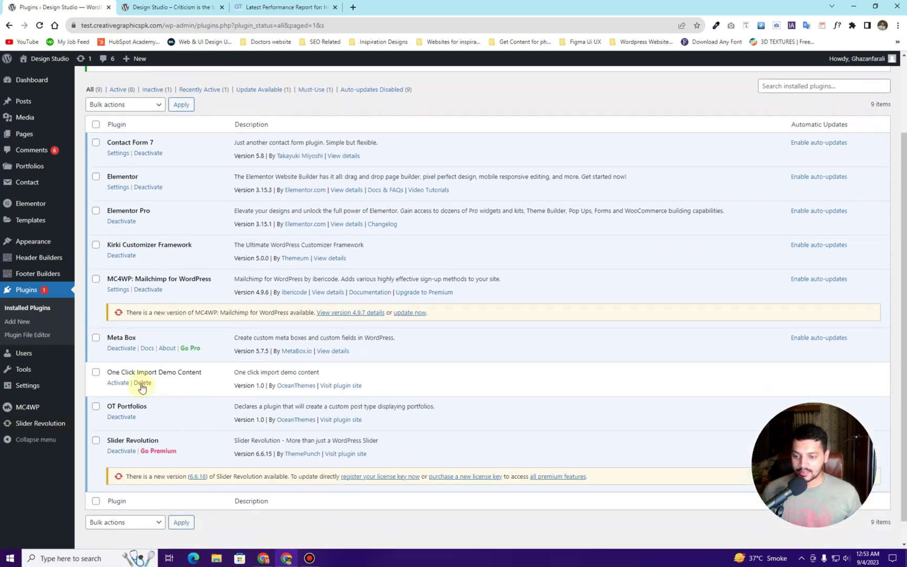
pyautogui.click(142, 382)
pyautogui.click(501, 90)
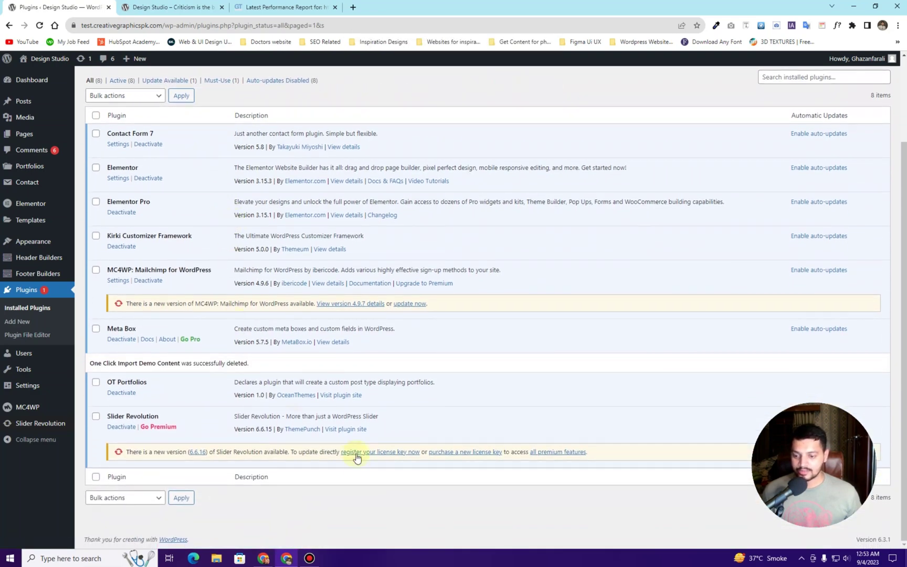
pyautogui.scroll(4, 178, 269)
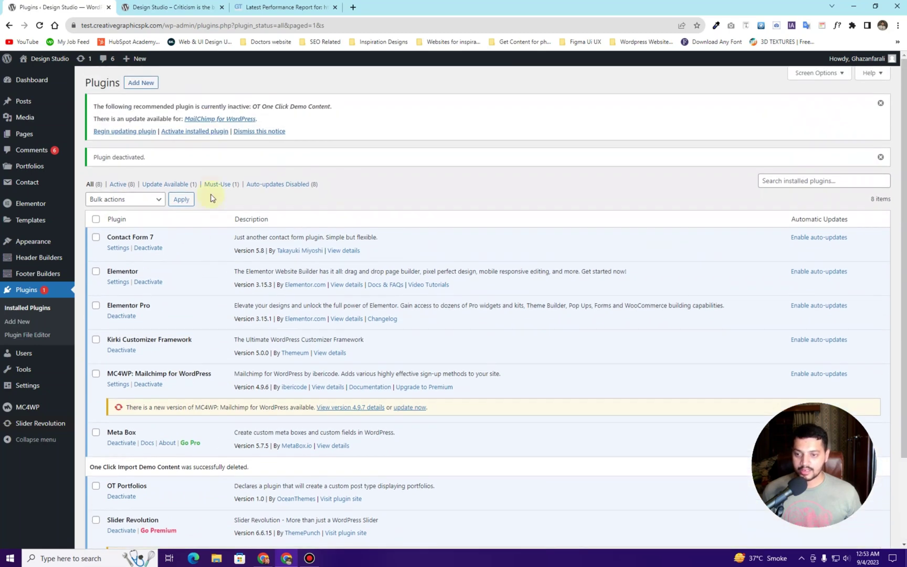
pyautogui.click(40, 26)
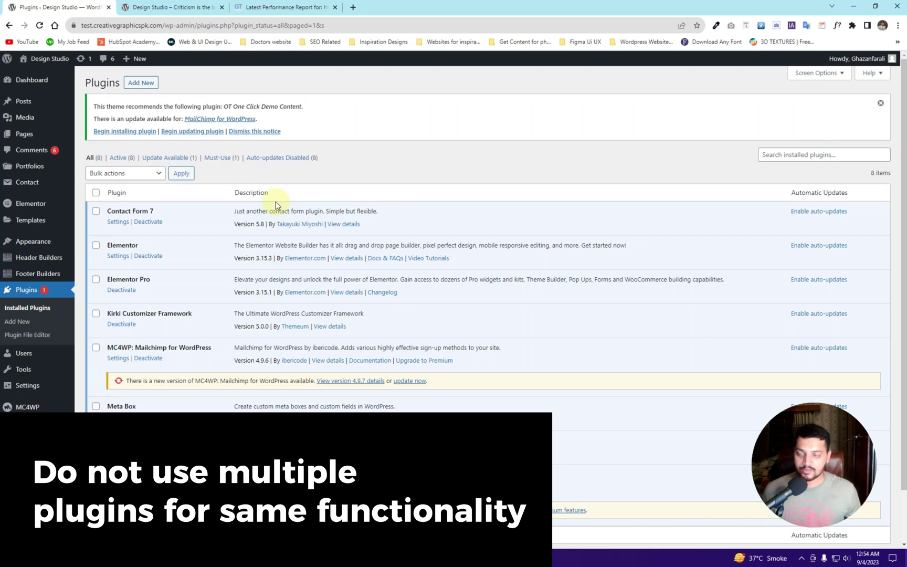
# Check the live site homepage, then look over the installed plugins list.
pyautogui.click(157, 6)
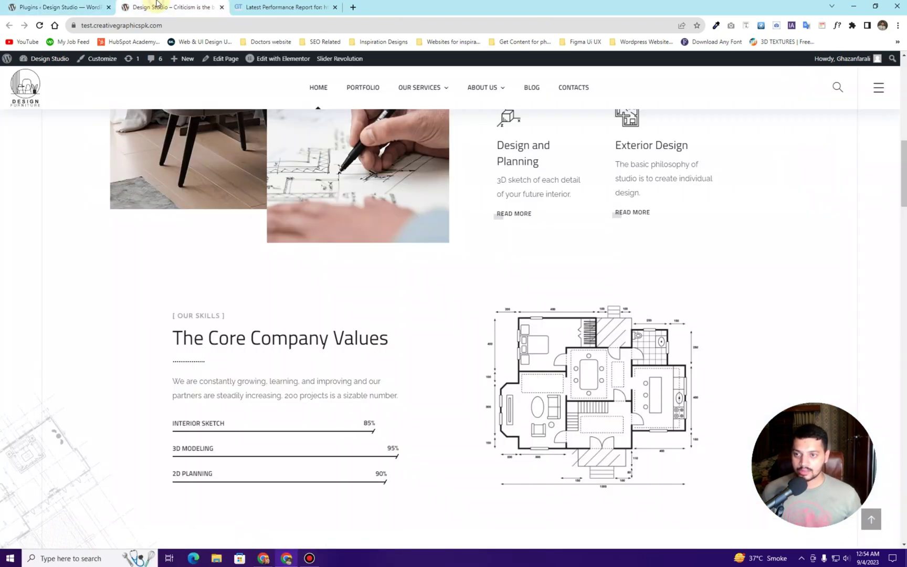
pyautogui.scroll(10, 148, 203)
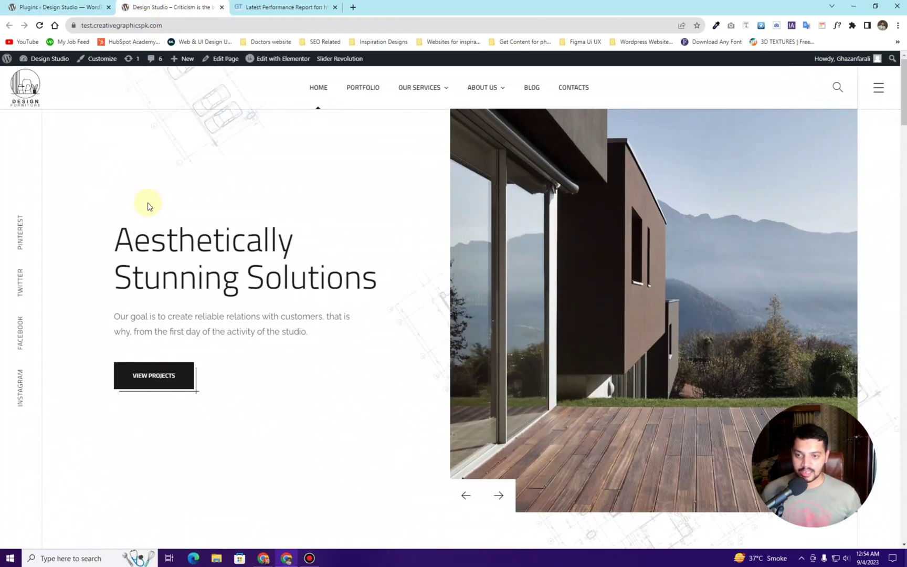
pyautogui.moveTo(277, 60)
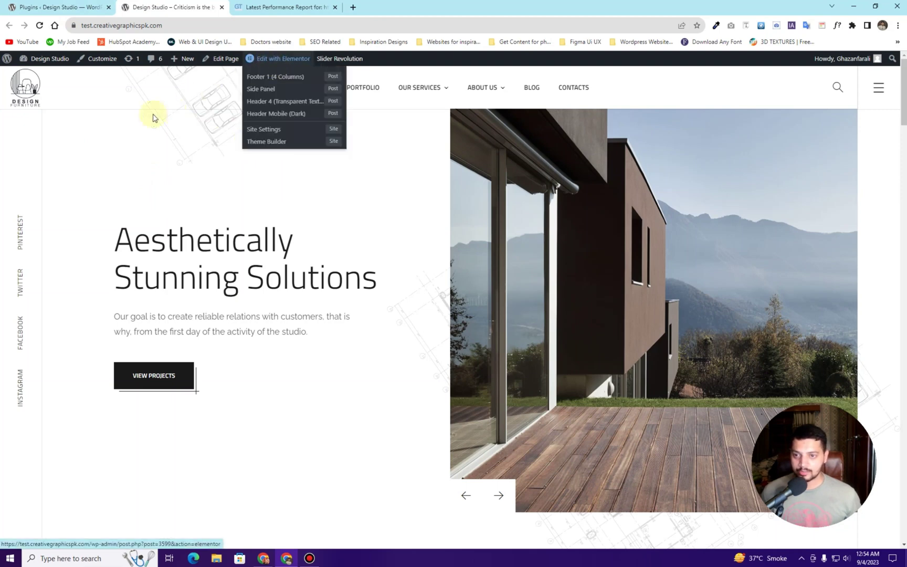
pyautogui.click(28, 3)
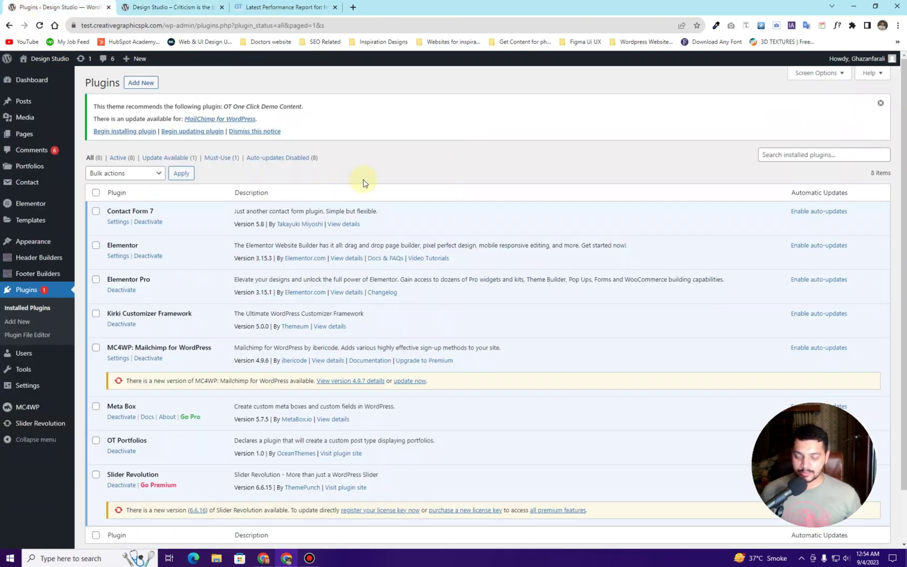
pyautogui.moveTo(146, 245); pyautogui.dragTo(105, 245)
pyautogui.click(190, 251)
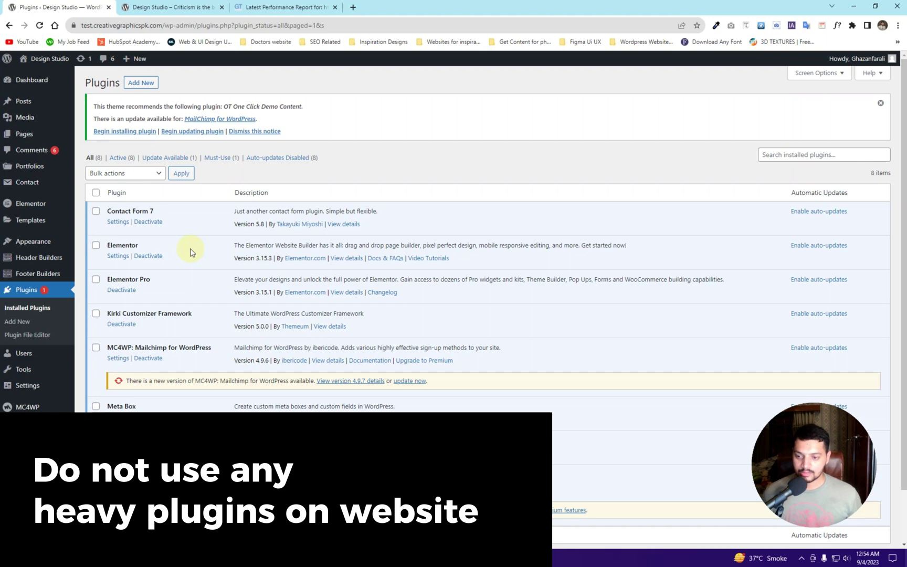
# Dismiss the theme's plugin-recommendation notice on the Plugins page.
pyautogui.scroll(-2, 191, 253)
pyautogui.scroll(2, 190, 252)
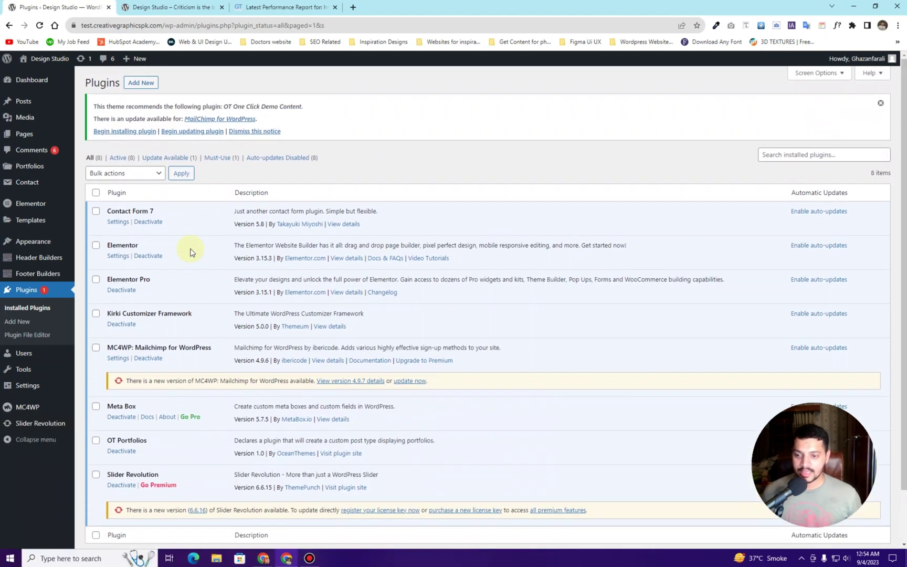
pyautogui.click(880, 104)
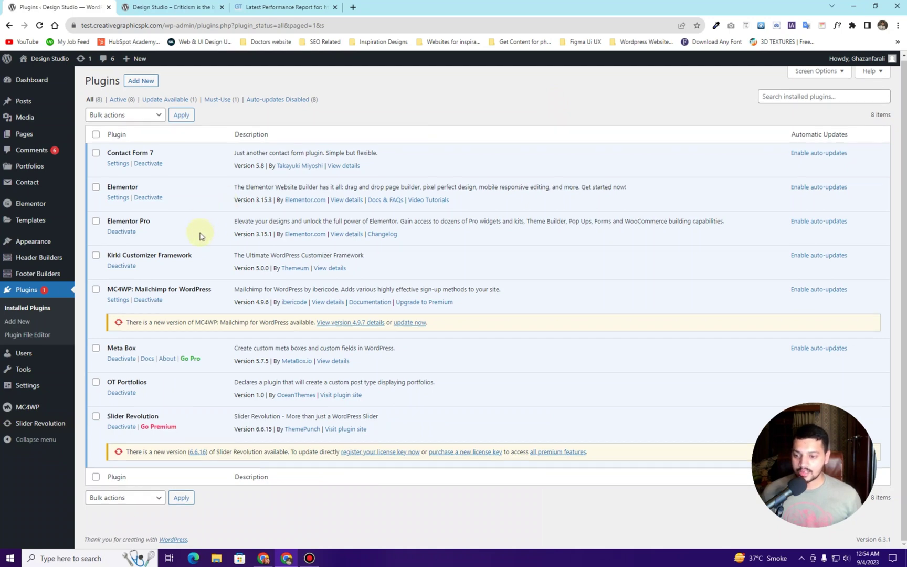
# Scroll through the live site homepage, then go back to the installed plugins list.
pyautogui.click(158, 7)
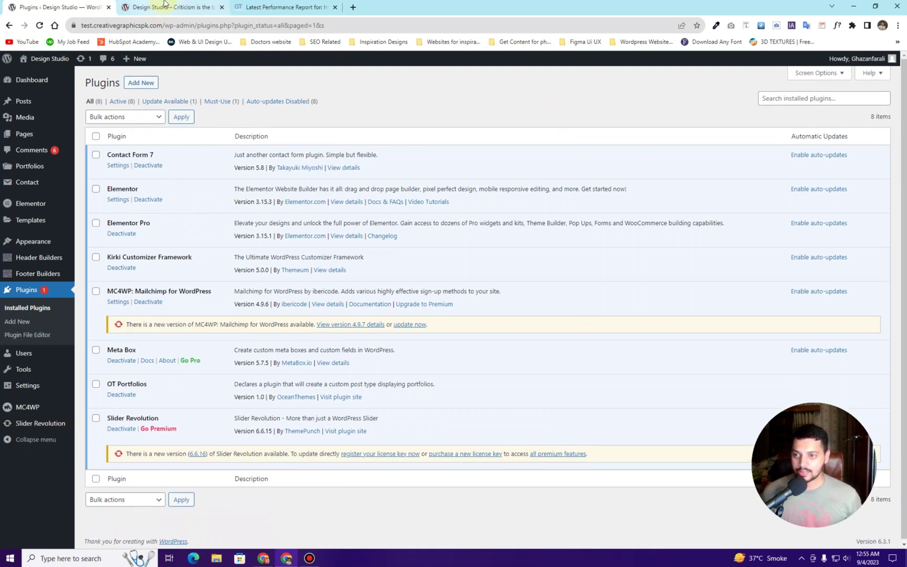
pyautogui.scroll(-12, 264, 270)
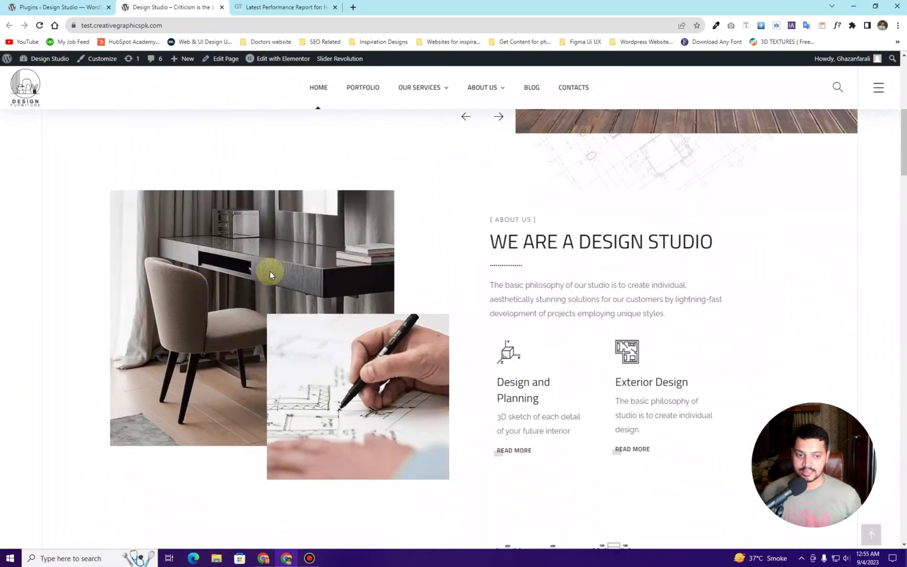
pyautogui.scroll(-12, 271, 273)
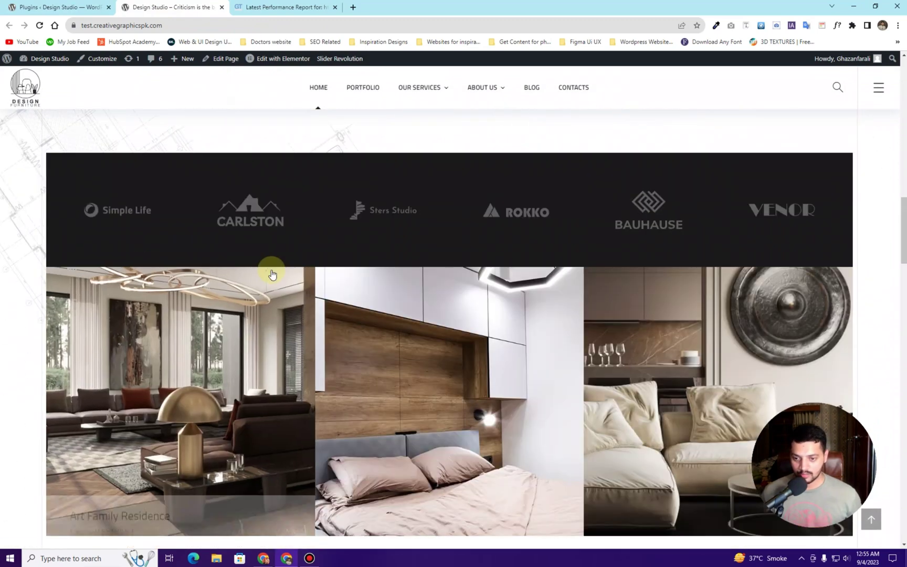
pyautogui.scroll(-9, 273, 272)
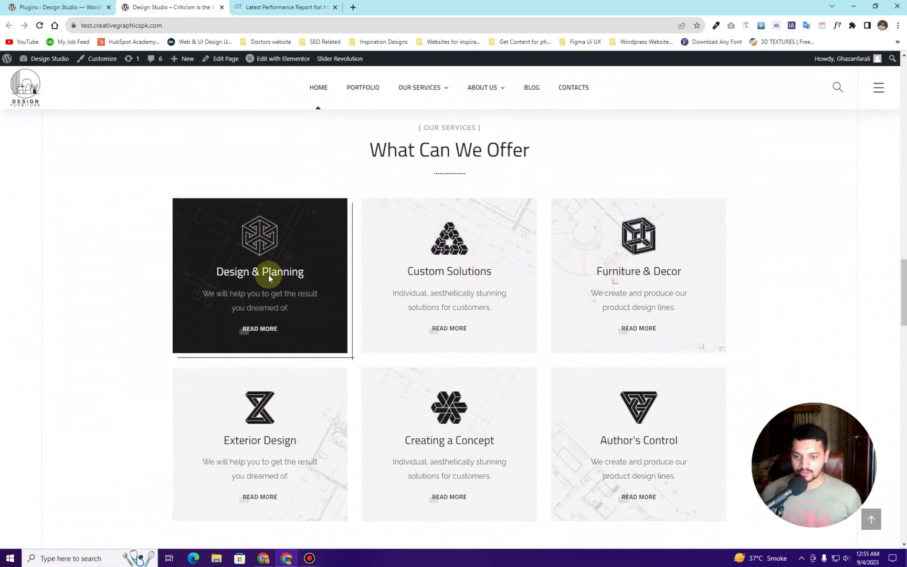
pyautogui.scroll(-3, 315, 294)
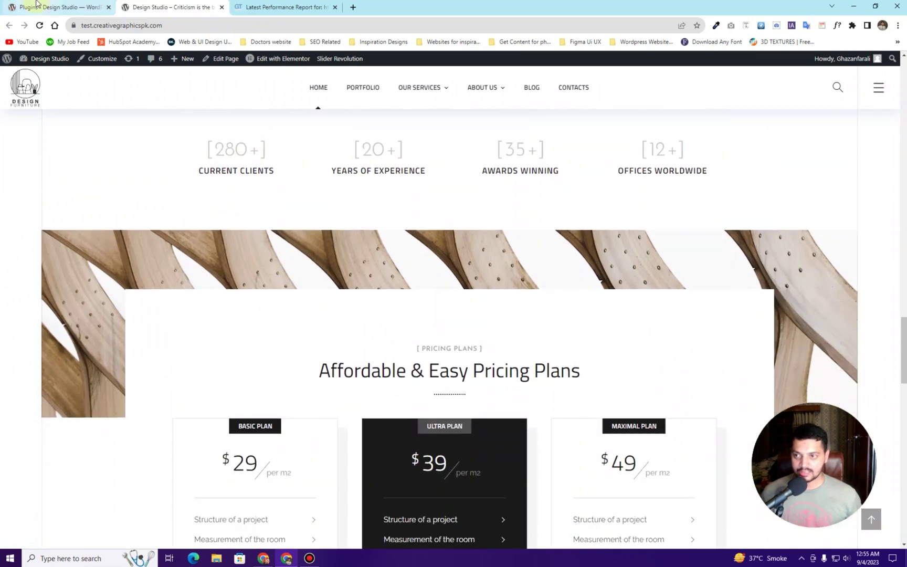
pyautogui.click(32, 7)
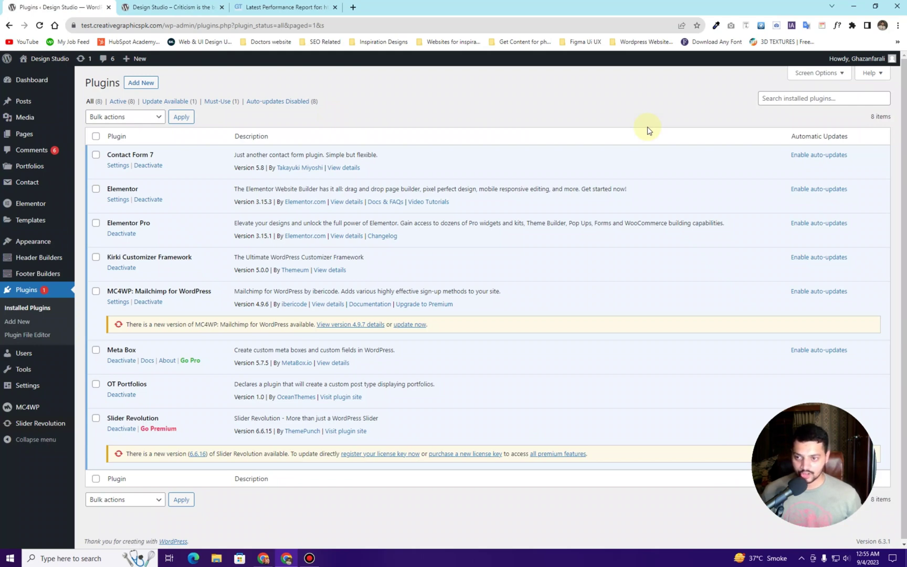
pyautogui.click(146, 84)
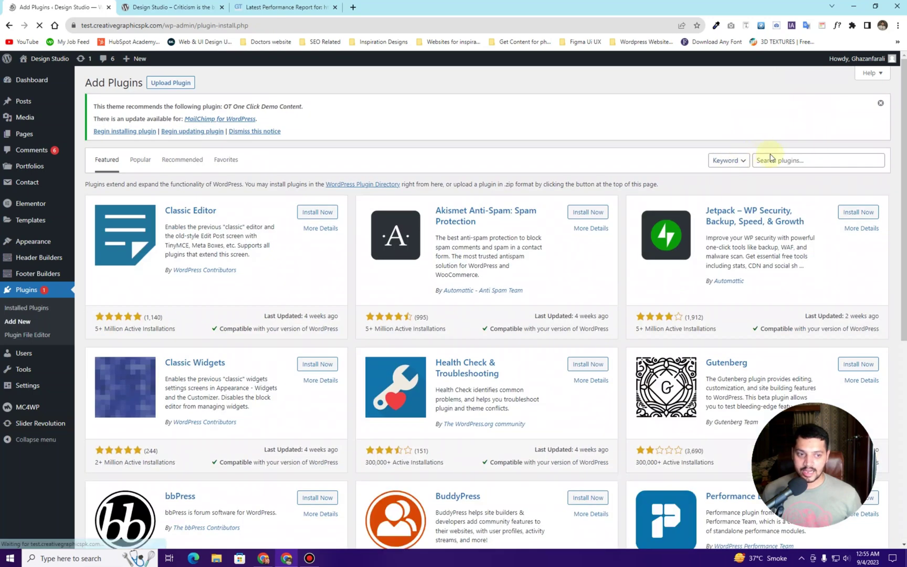
pyautogui.click(773, 159)
pyautogui.write('image')
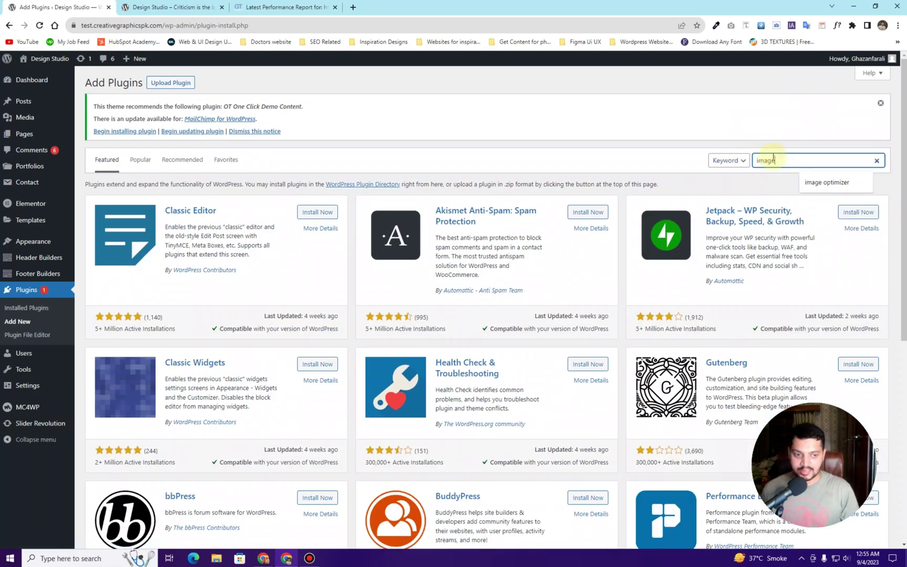
pyautogui.write(' compression')
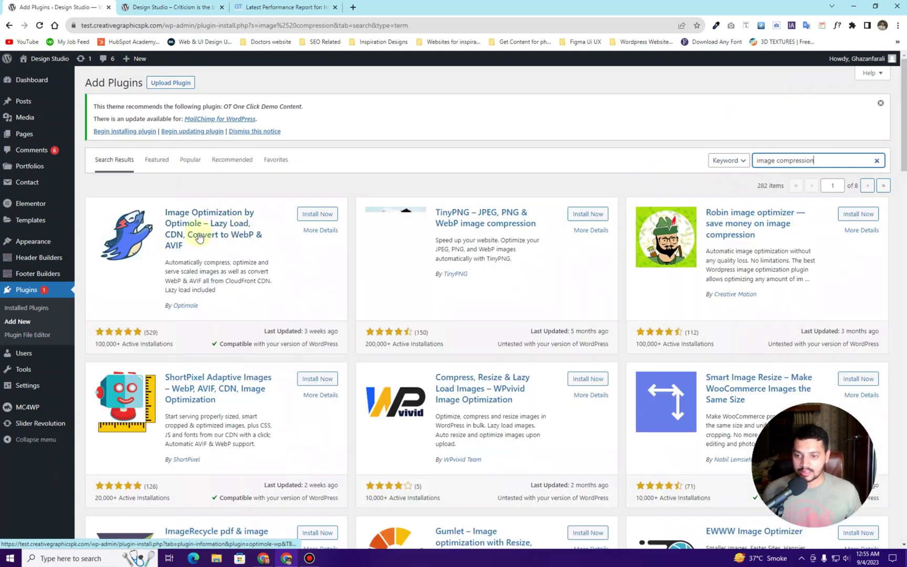
pyautogui.scroll(-5, 344, 294)
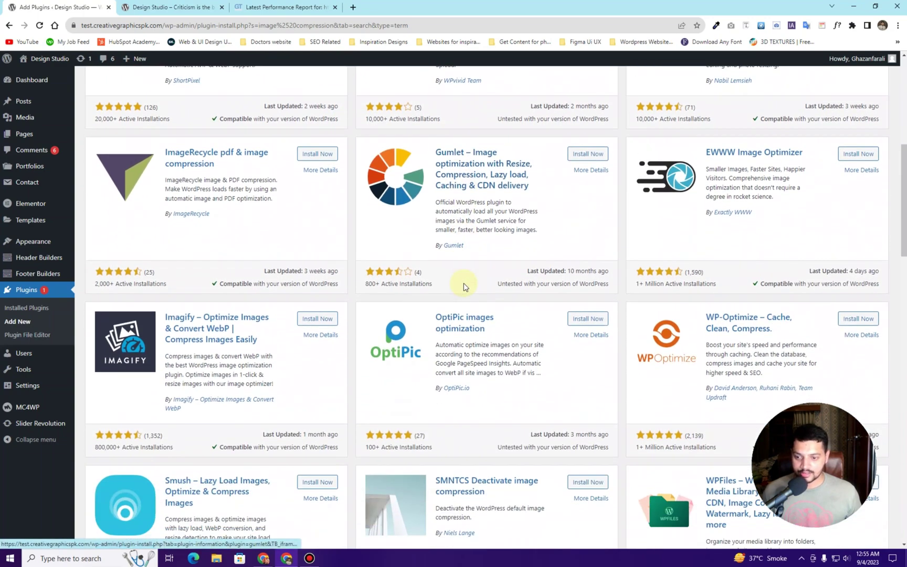
pyautogui.scroll(6, 462, 286)
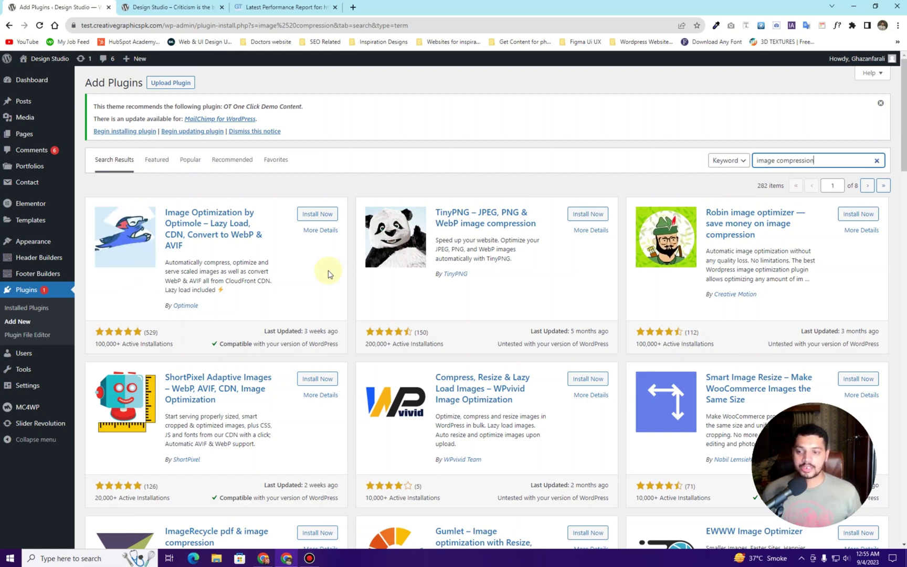
pyautogui.click(50, 307)
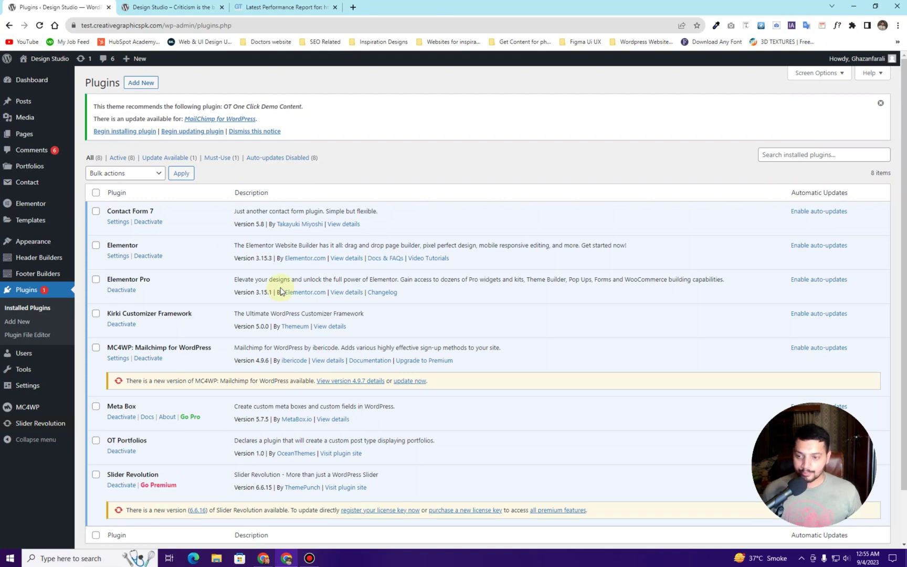
# Dismiss the recommendation notice, revisit Plugins via the Dashboard, and dismiss it again.
pyautogui.scroll(-2, 280, 290)
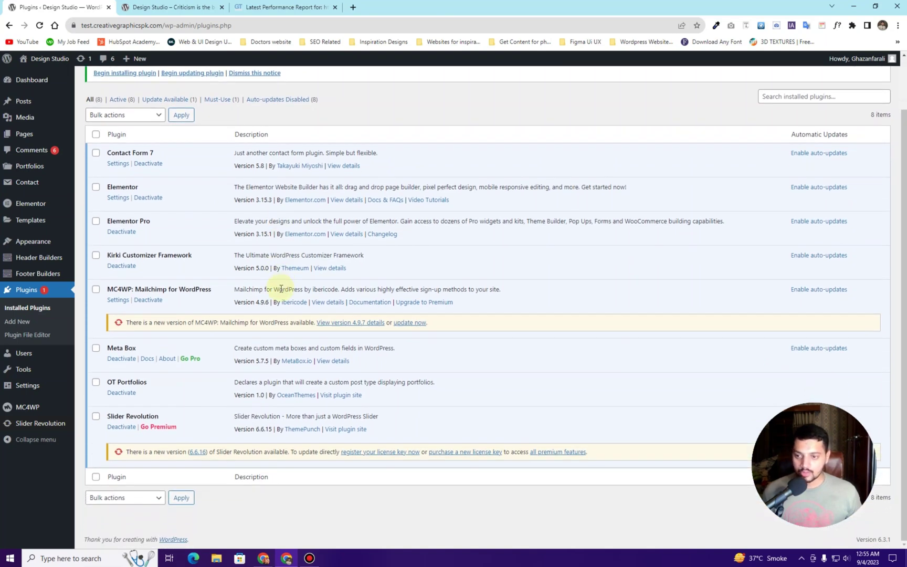
pyautogui.scroll(2, 281, 291)
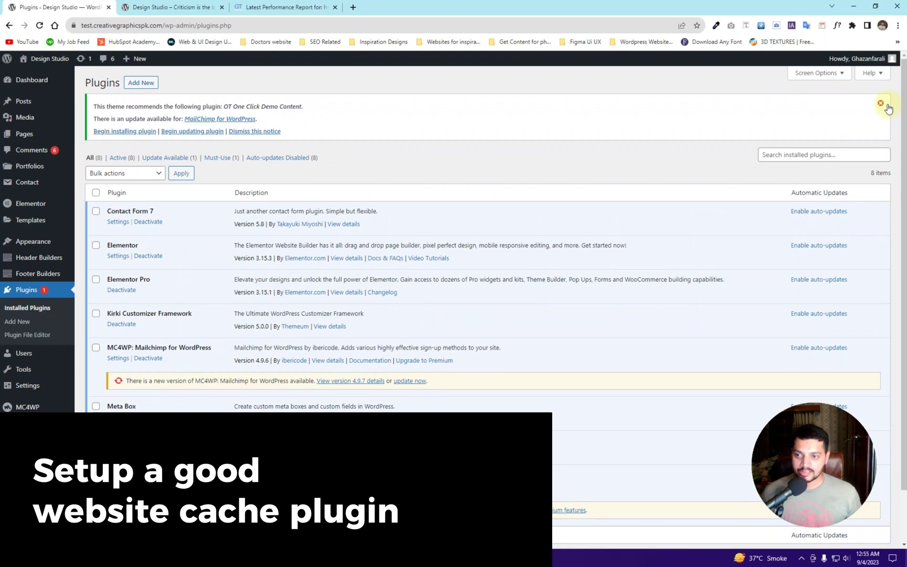
pyautogui.click(882, 104)
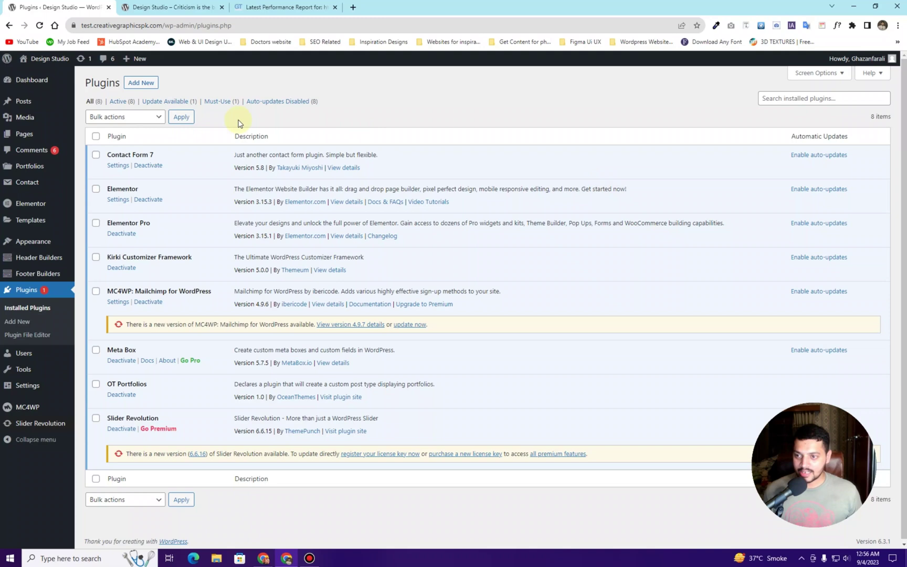
pyautogui.click(31, 79)
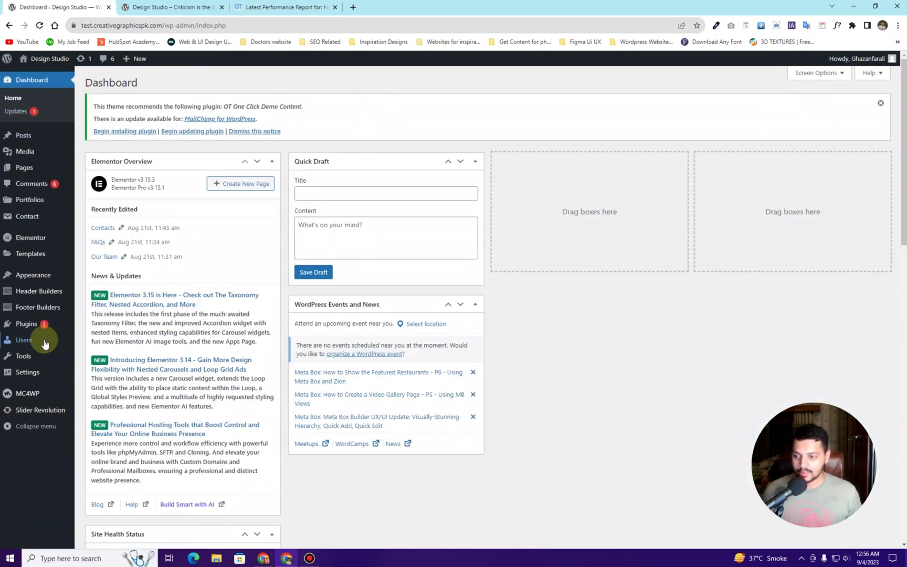
pyautogui.click(34, 326)
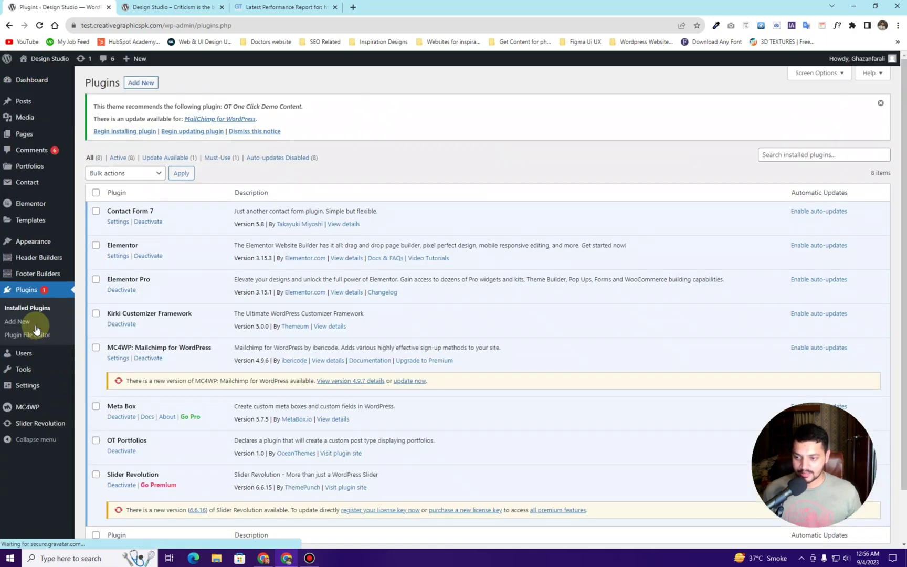
pyautogui.click(881, 103)
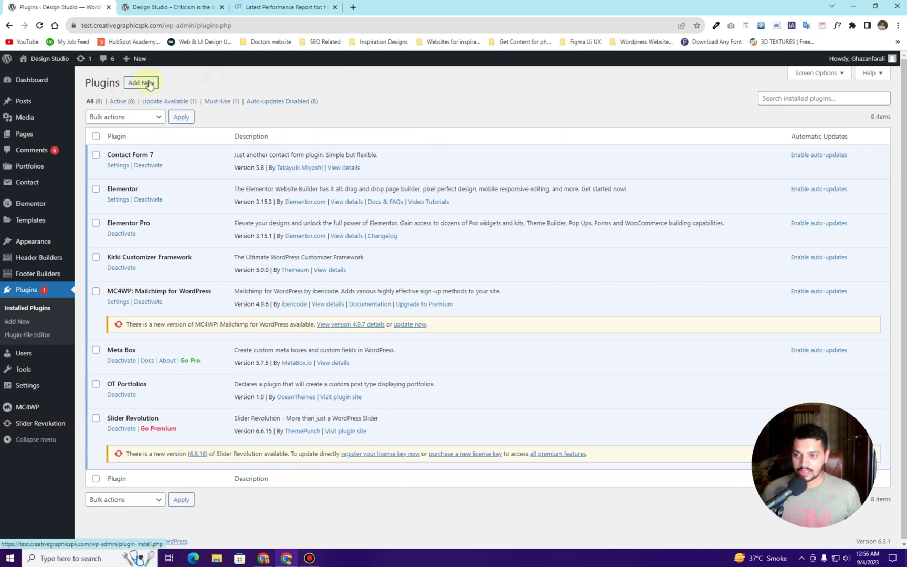
# Search the WordPress plugin directory for 'image'.
pyautogui.click(146, 5)
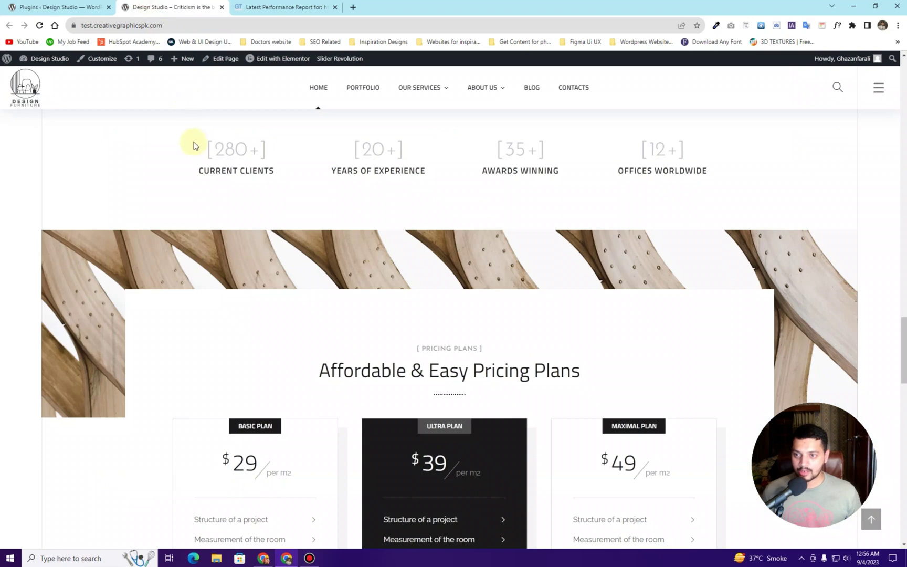
pyautogui.click(37, 7)
pyautogui.click(140, 82)
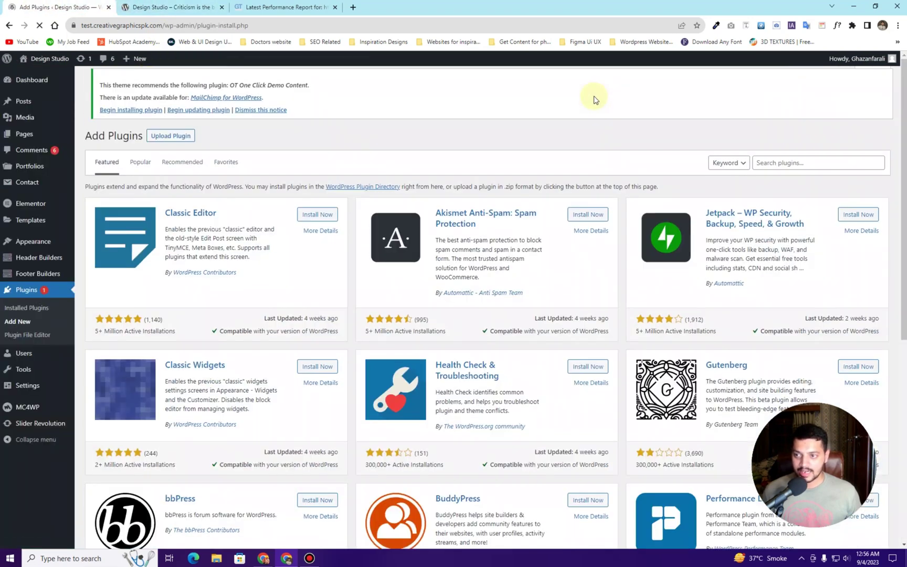
pyautogui.click(796, 159)
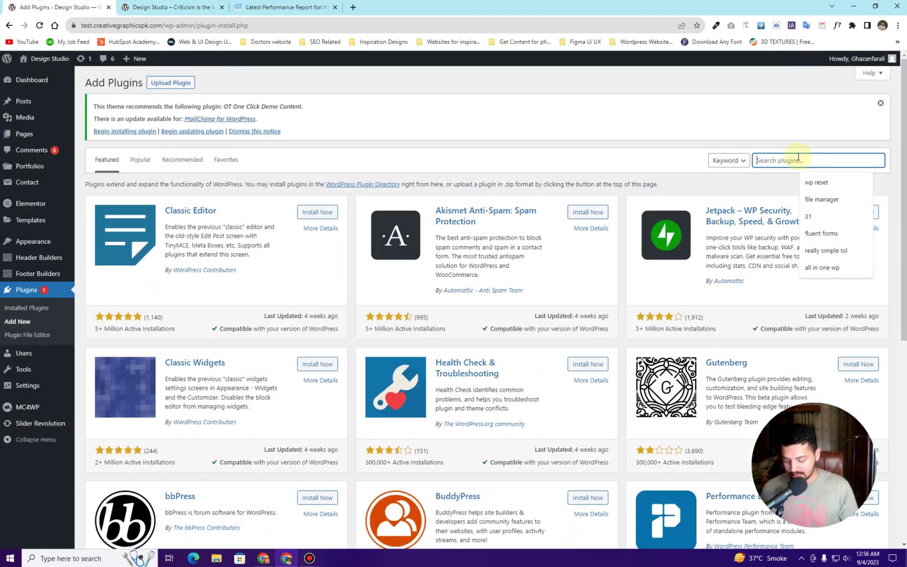
pyautogui.write('image')
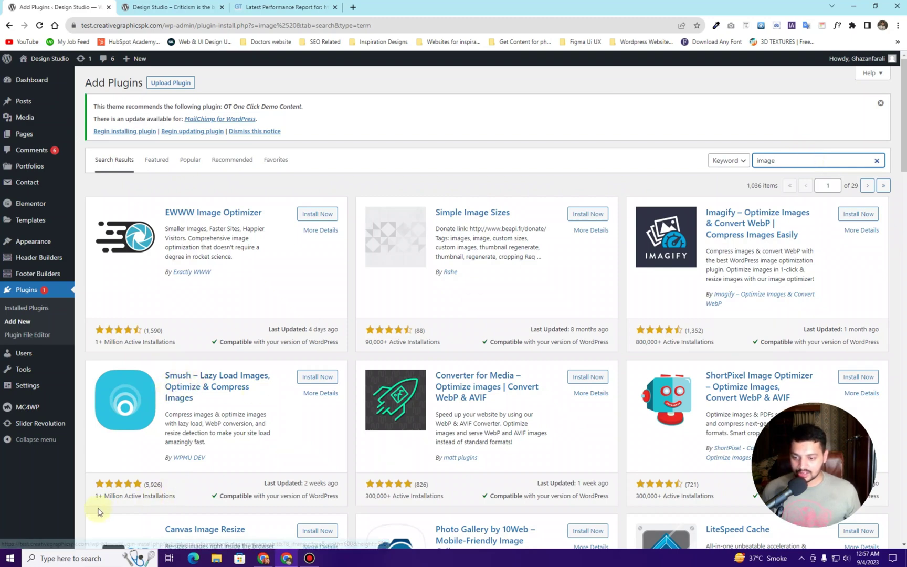
# Check Smush's installs and rating, then install and activate Smush.
pyautogui.moveTo(95, 496); pyautogui.dragTo(152, 496)
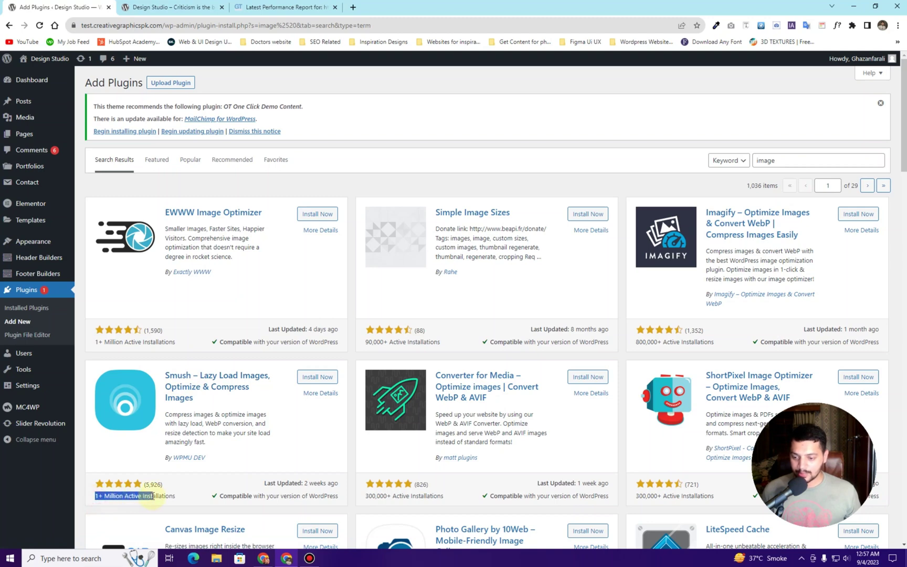
pyautogui.click(336, 482)
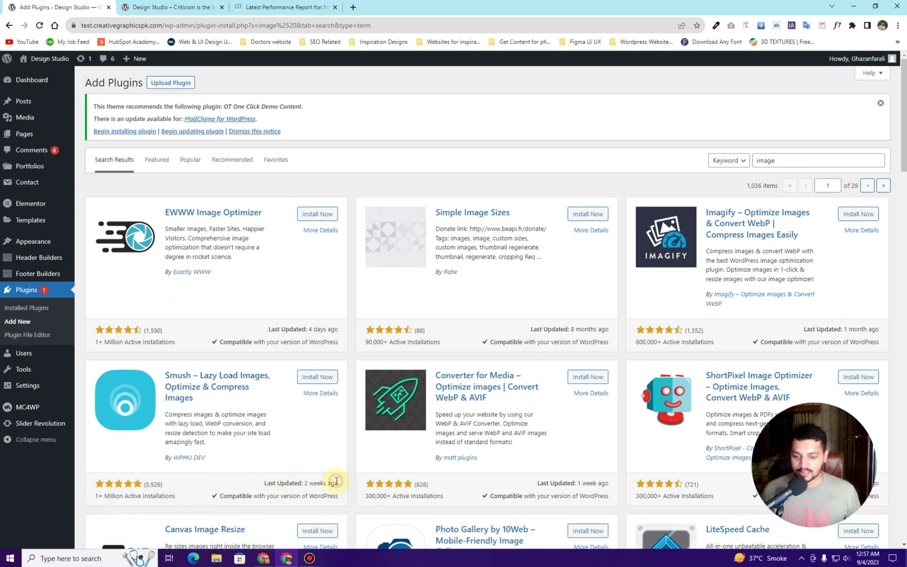
pyautogui.tripleClick(339, 485)
pyautogui.click(317, 482)
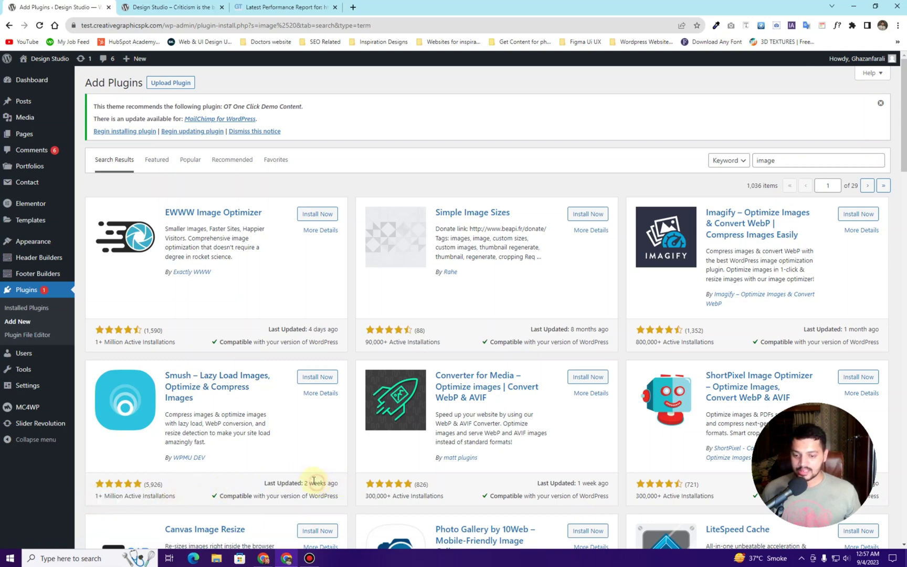
pyautogui.click(314, 378)
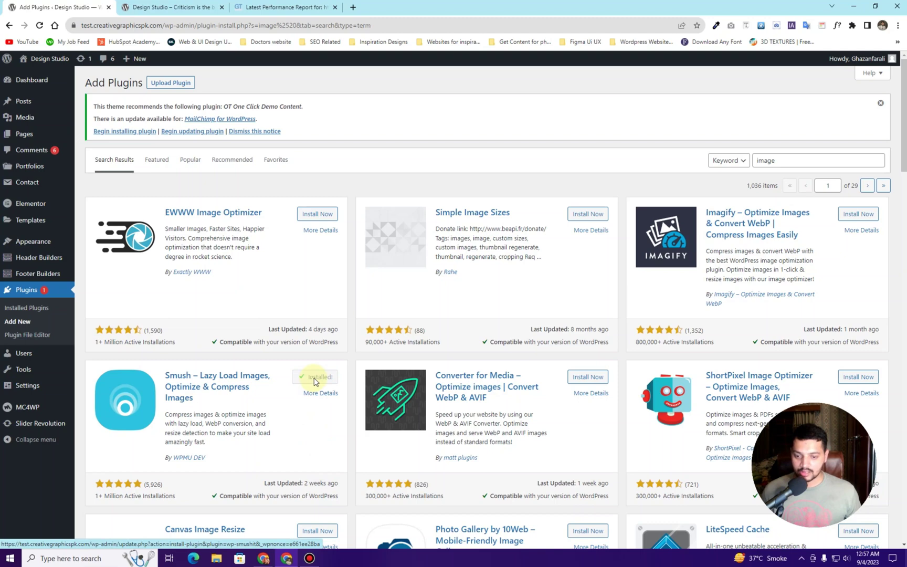
pyautogui.click(324, 381)
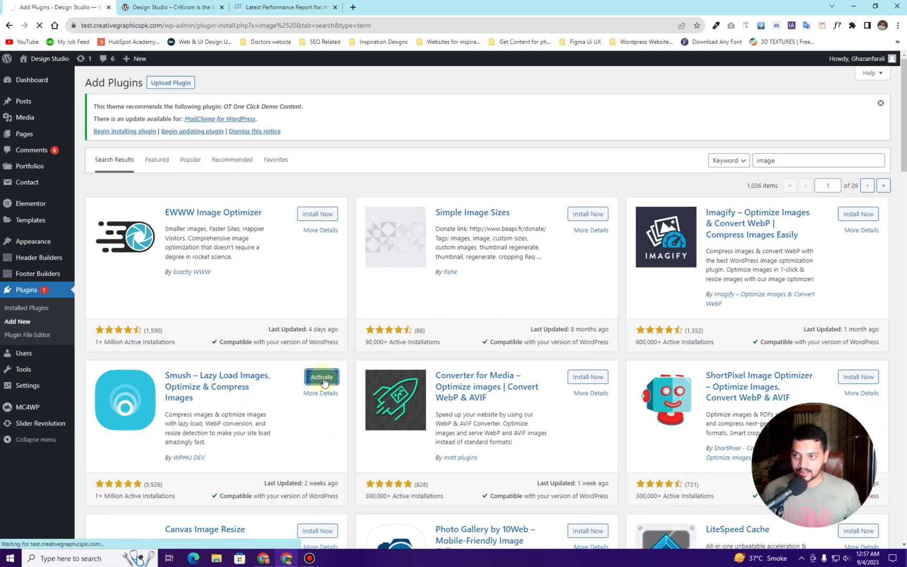
# Open the Settings link under Smush in the installed plugins list.
pyautogui.scroll(-2, 156, 387)
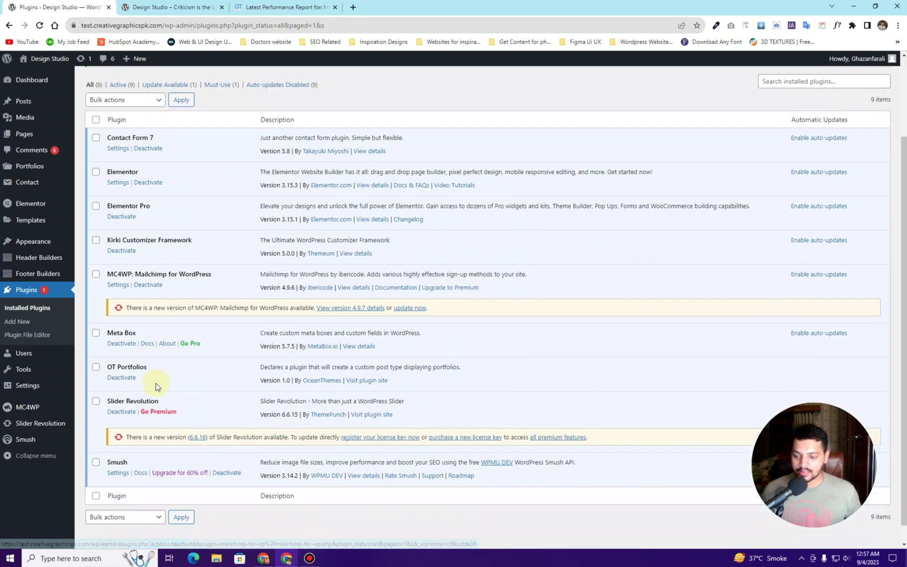
pyautogui.scroll(-1, 156, 387)
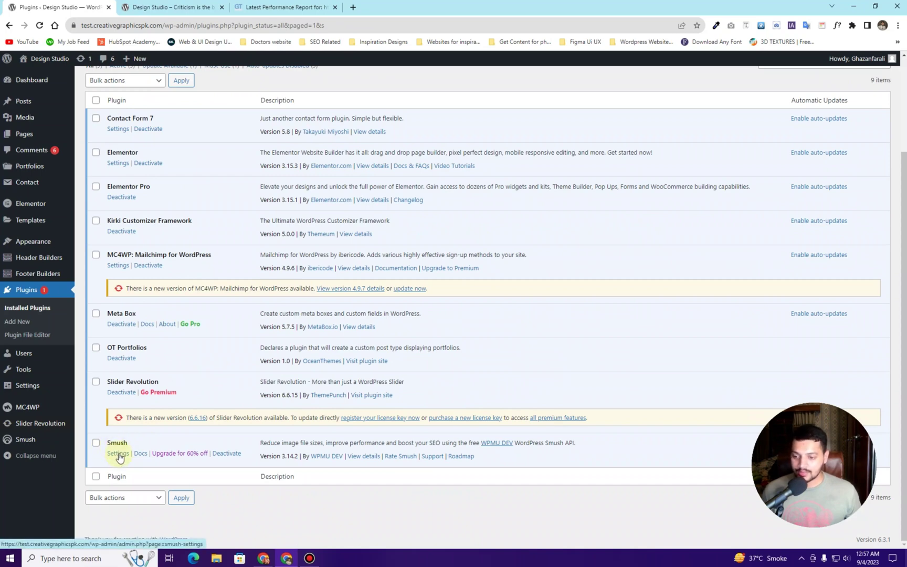
pyautogui.click(118, 454)
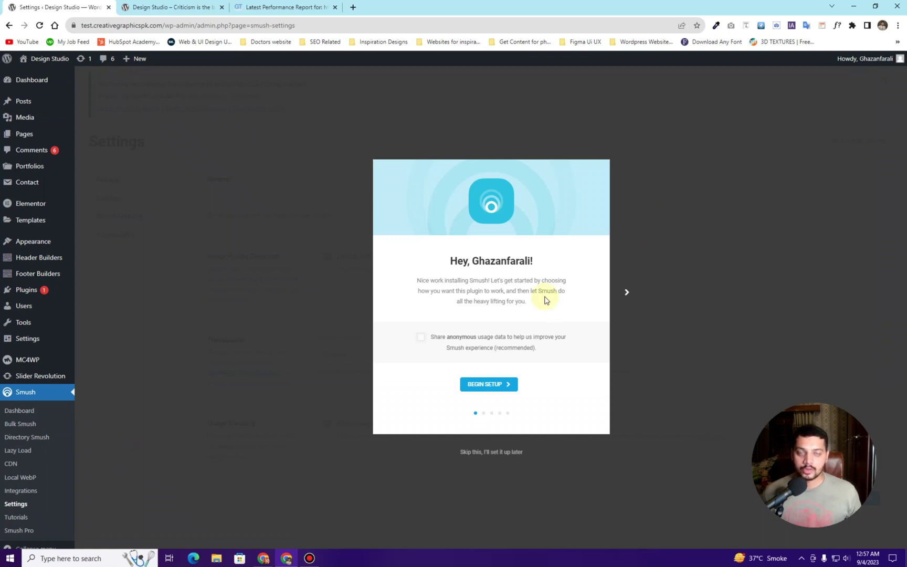
# Run the Smush wizard keeping automatic compression, Super Smush and EXIF stripping, with lazy loading off.
pyautogui.click(485, 385)
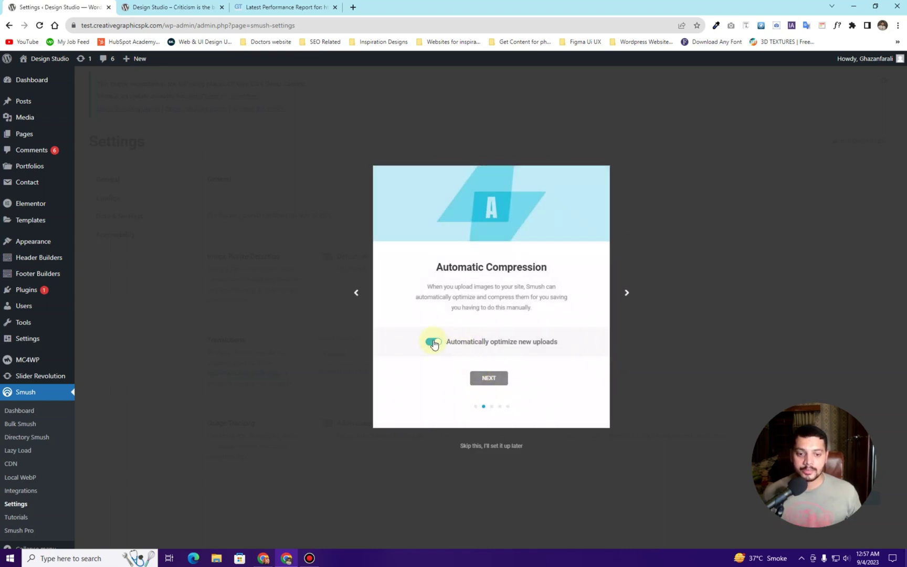
pyautogui.click(489, 378)
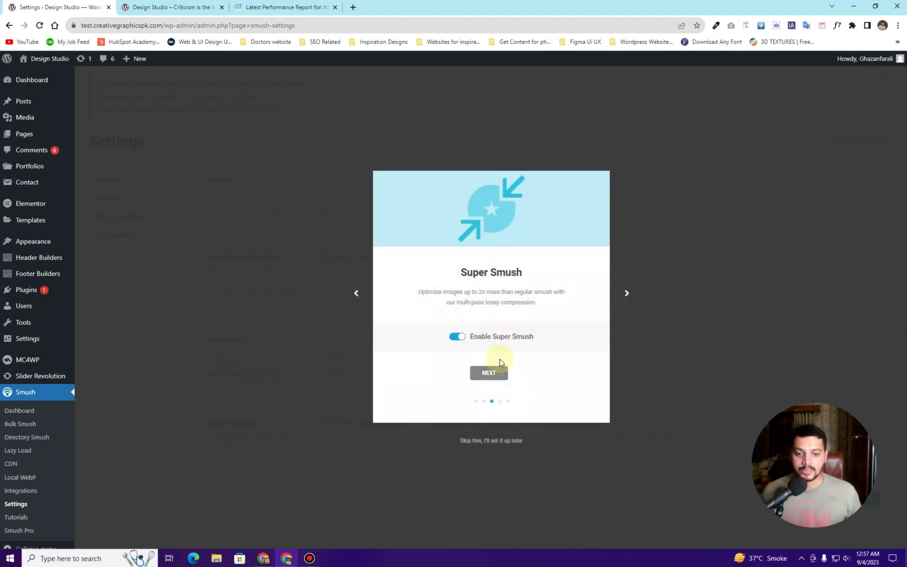
pyautogui.click(493, 372)
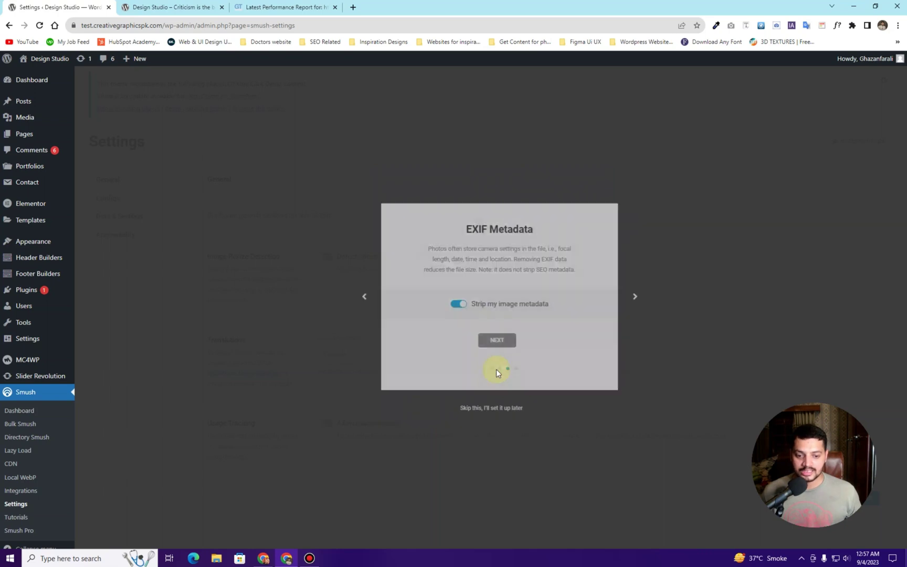
pyautogui.click(493, 378)
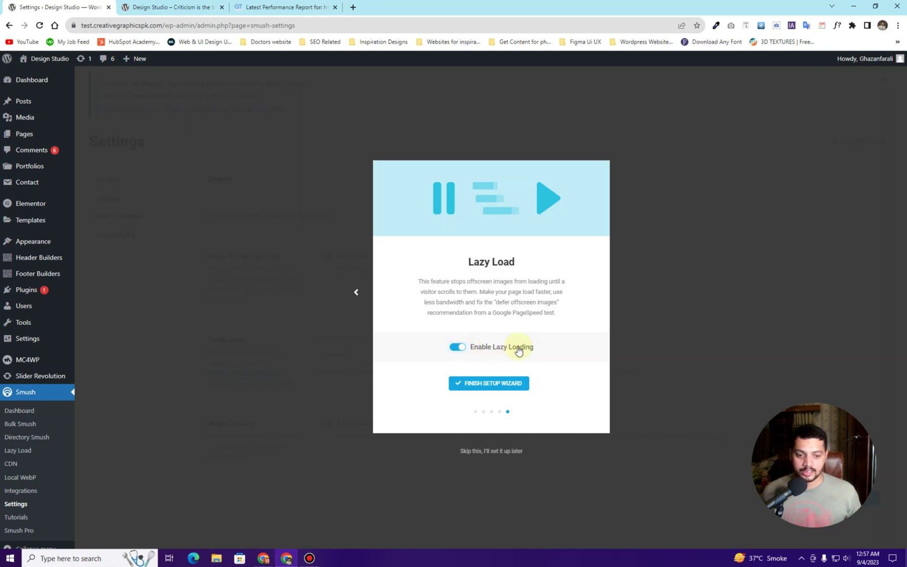
pyautogui.click(458, 347)
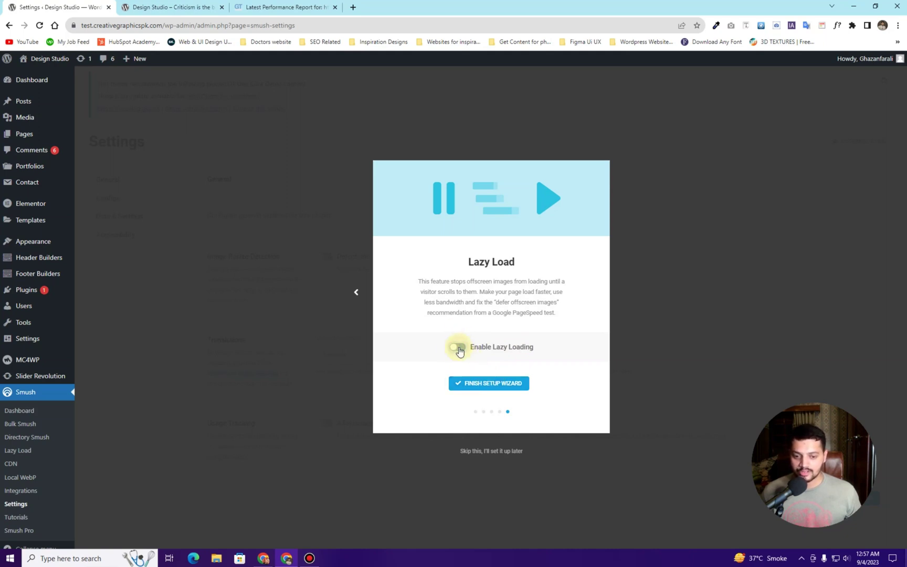
pyautogui.click(509, 388)
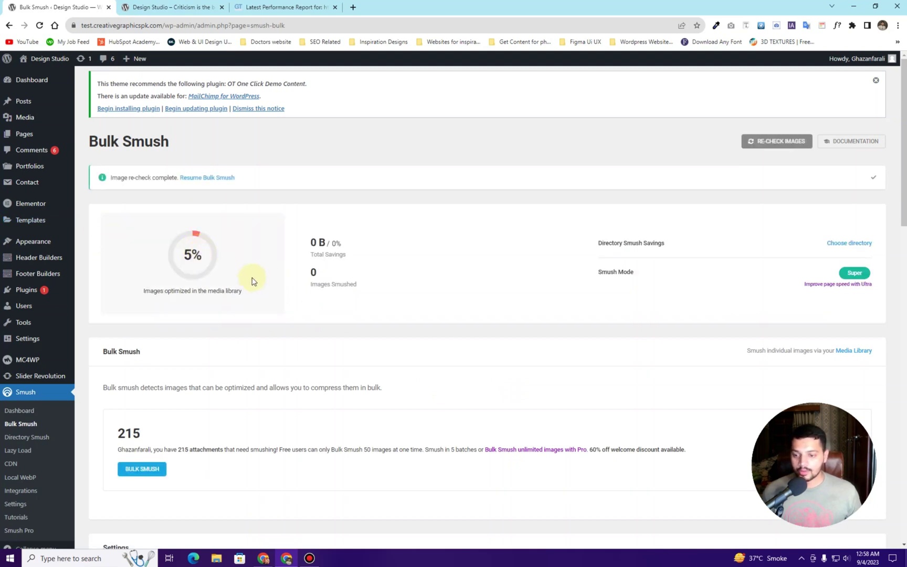
# Review the Bulk Smush page: 215 images pending and the free plan's 50-image limit.
pyautogui.scroll(-3, 251, 282)
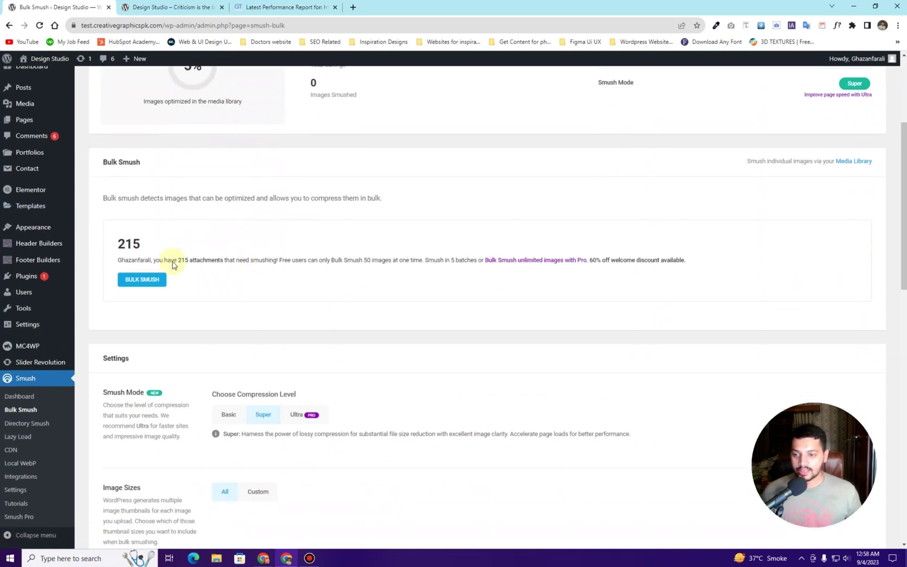
pyautogui.doubleClick(129, 241)
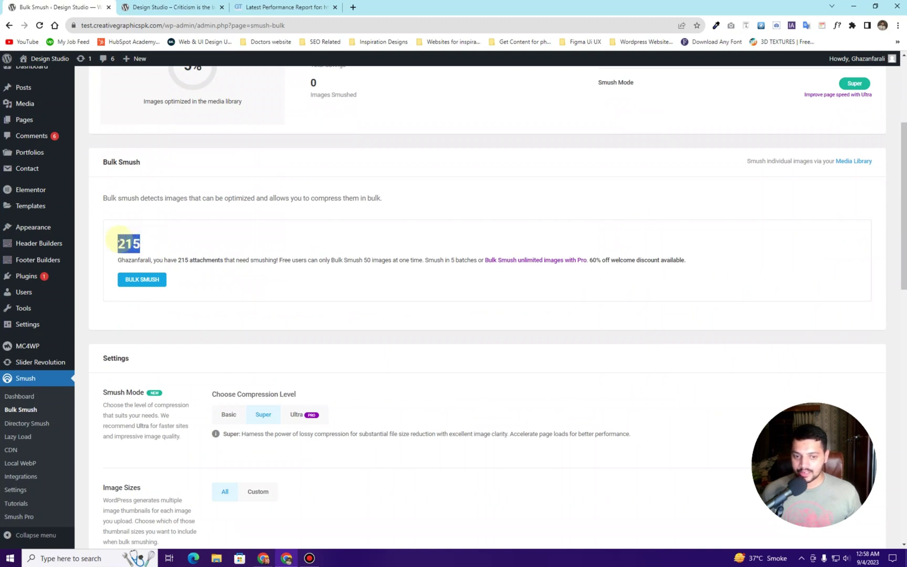
pyautogui.click(190, 303)
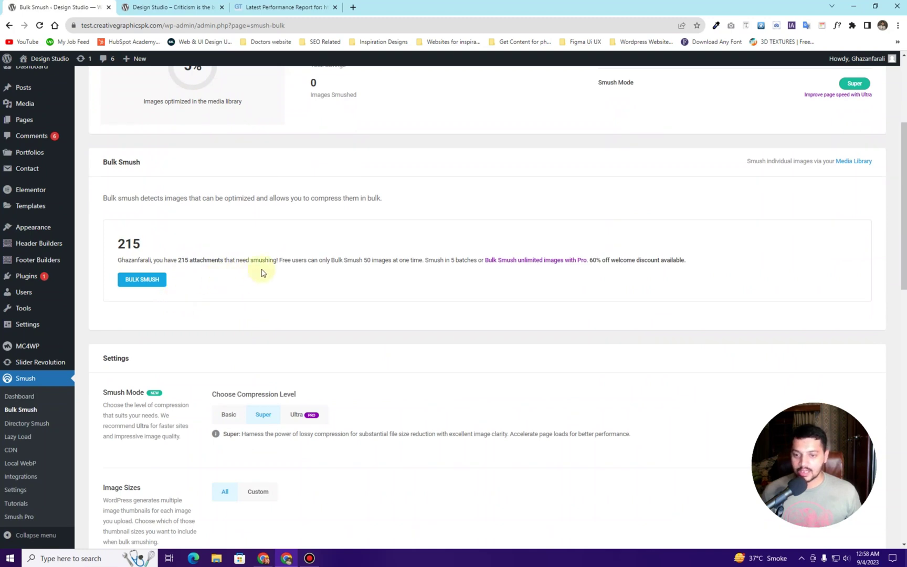
pyautogui.doubleClick(284, 260)
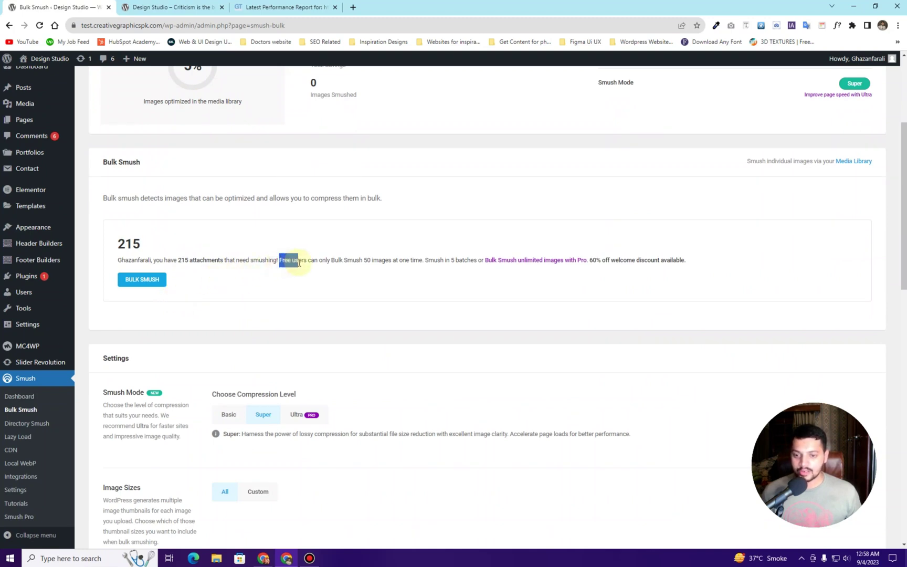
pyautogui.click(299, 274)
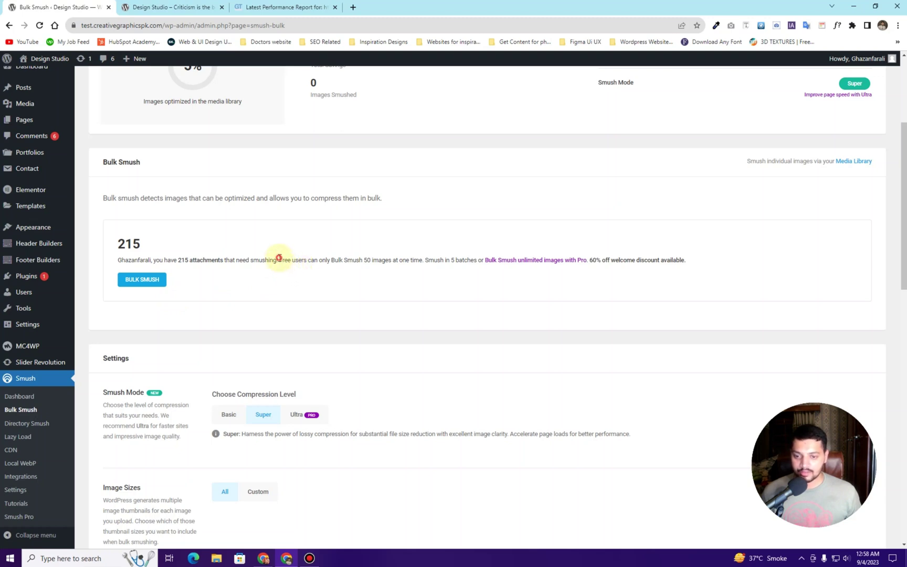
pyautogui.moveTo(279, 258); pyautogui.dragTo(370, 267)
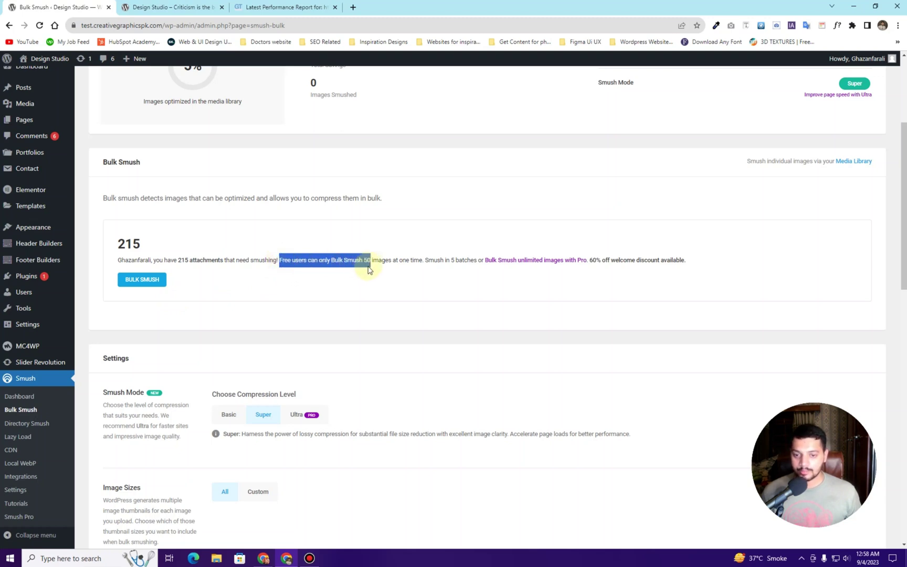
pyautogui.click(369, 269)
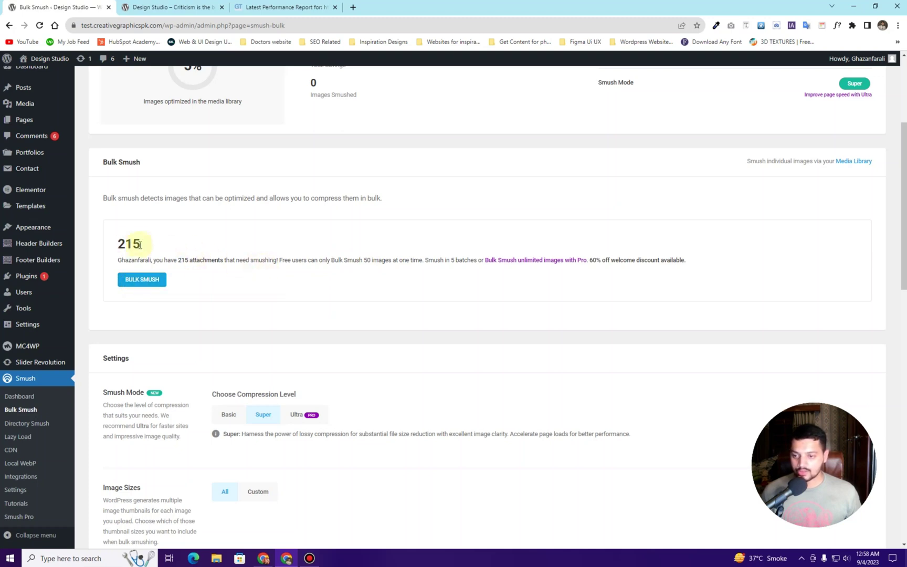
pyautogui.moveTo(144, 244); pyautogui.dragTo(122, 246)
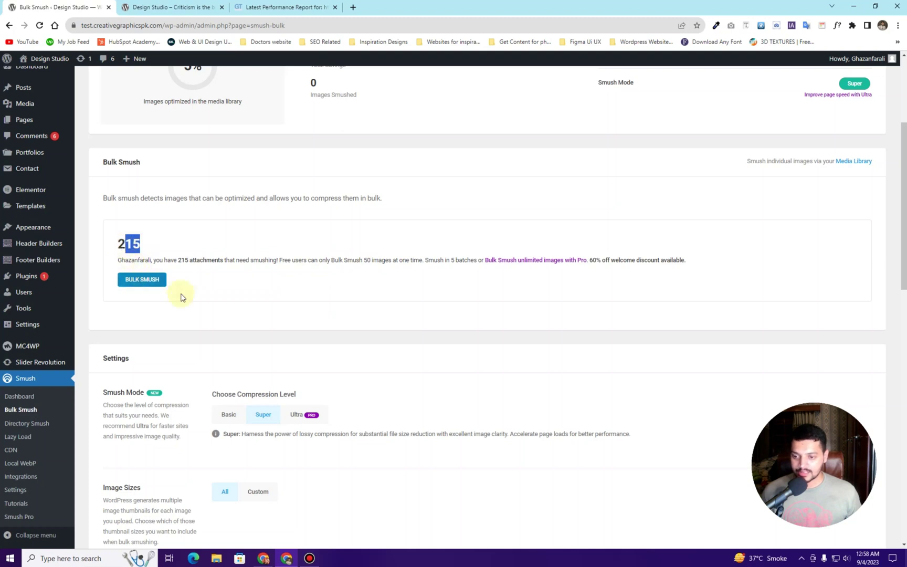
pyautogui.click(133, 297)
# Start Bulk Smush, let the first 50-image batch finish, then resume for the rest.
pyautogui.click(135, 282)
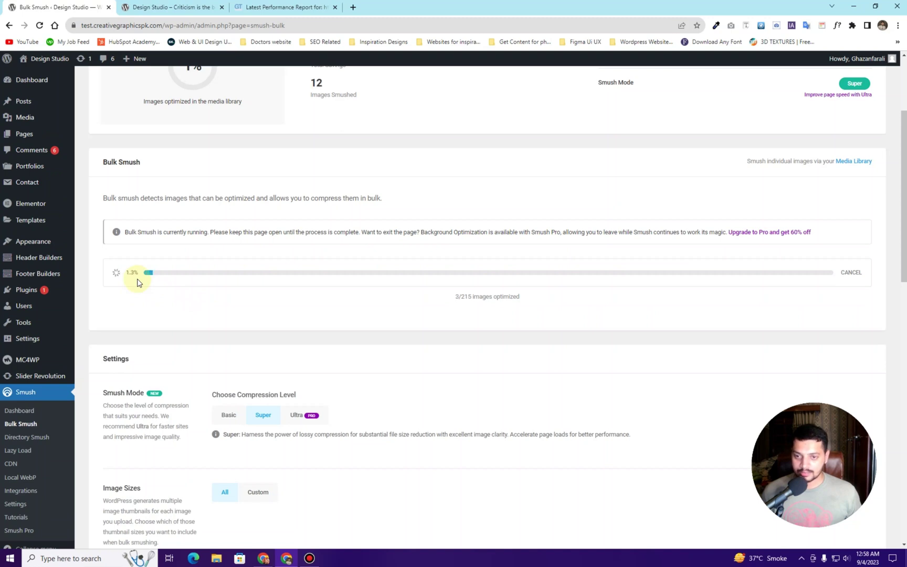
pyautogui.scroll(3, 385, 293)
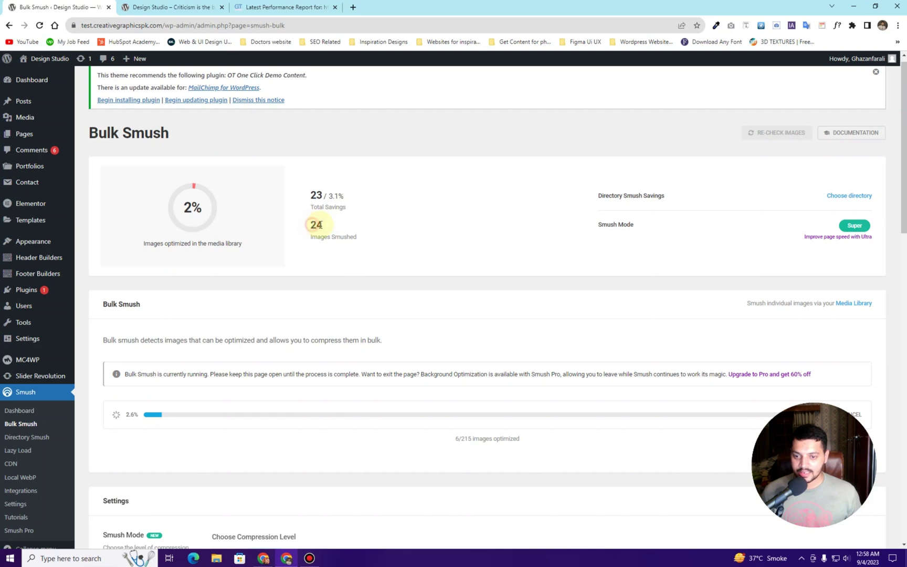
pyautogui.doubleClick(322, 226)
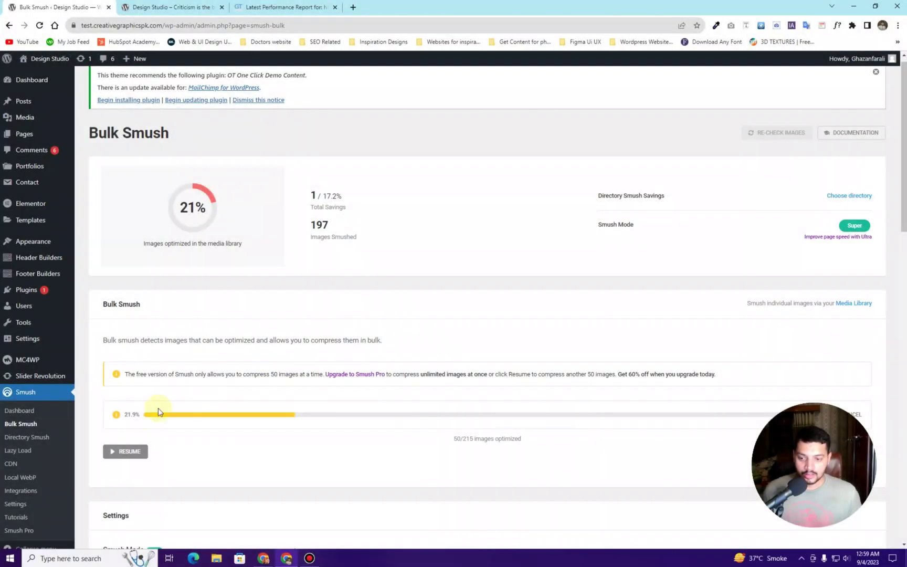
pyautogui.doubleClick(457, 438)
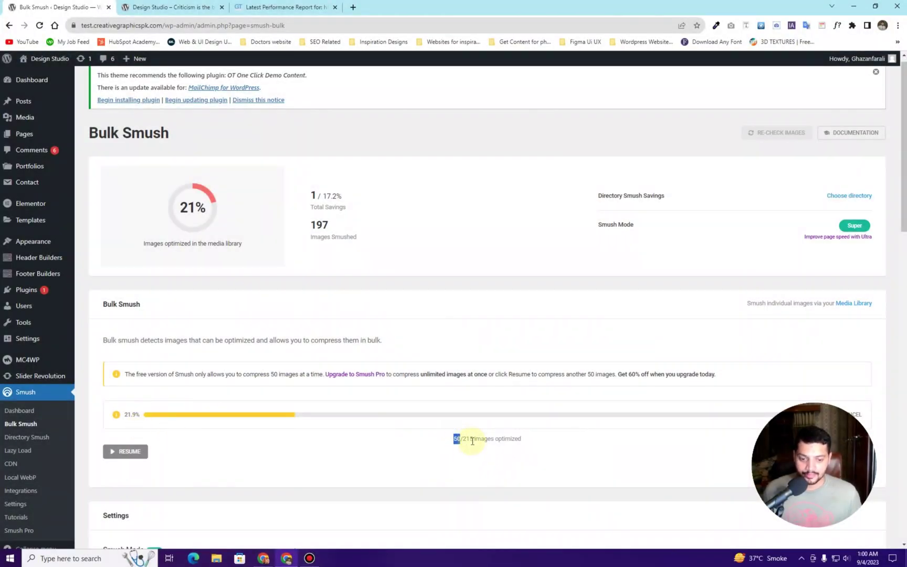
pyautogui.click(506, 438)
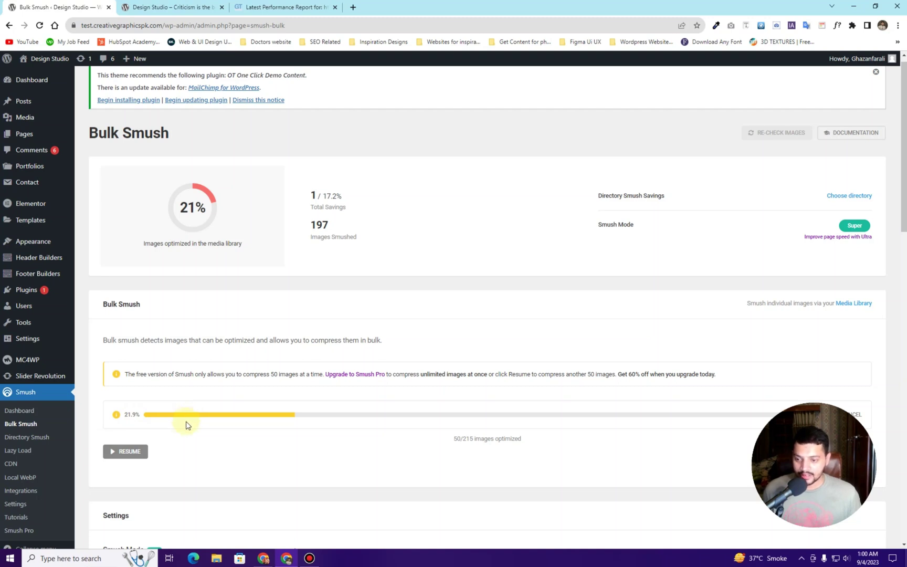
pyautogui.click(128, 452)
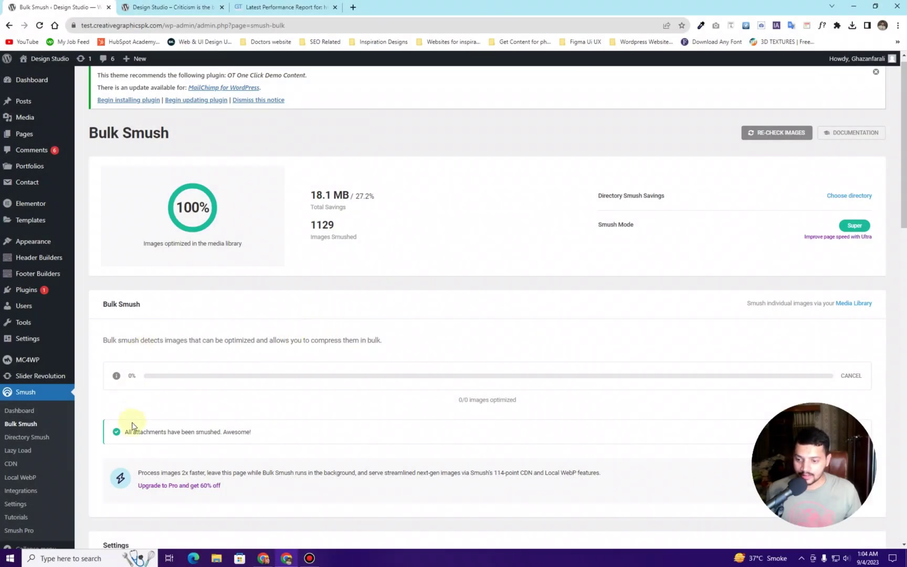
# Confirm the all-attachments-smushed message, then head to the Plugins Add New page.
pyautogui.moveTo(124, 431); pyautogui.dragTo(222, 432)
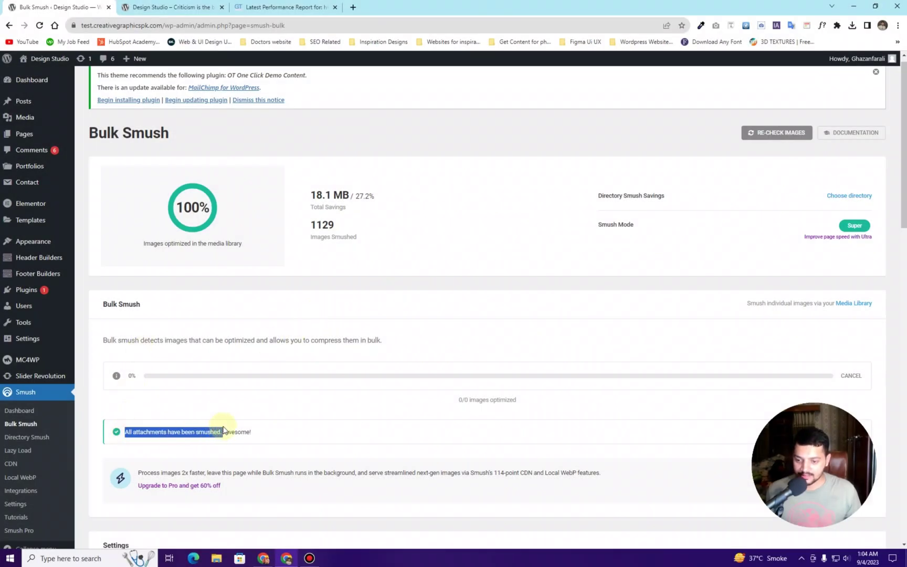
pyautogui.click(274, 415)
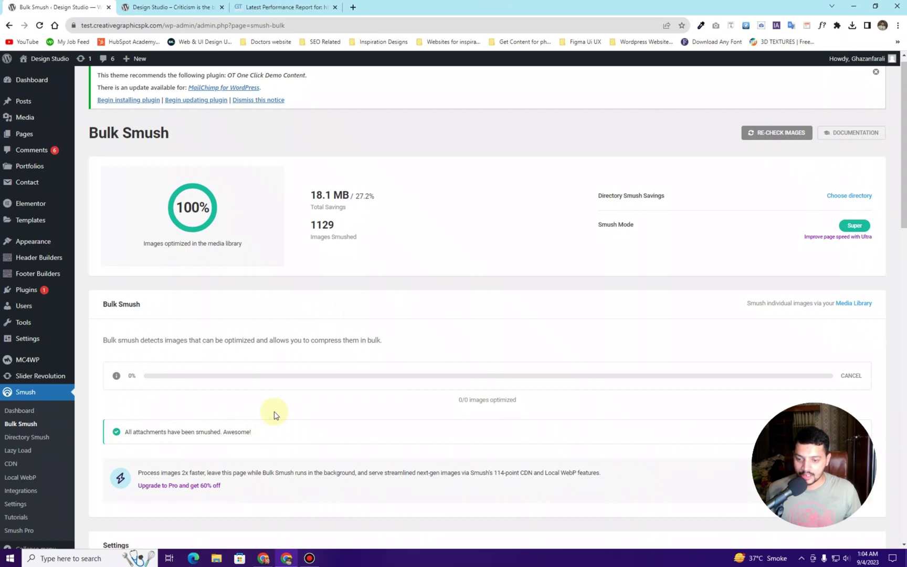
pyautogui.scroll(-6, 283, 380)
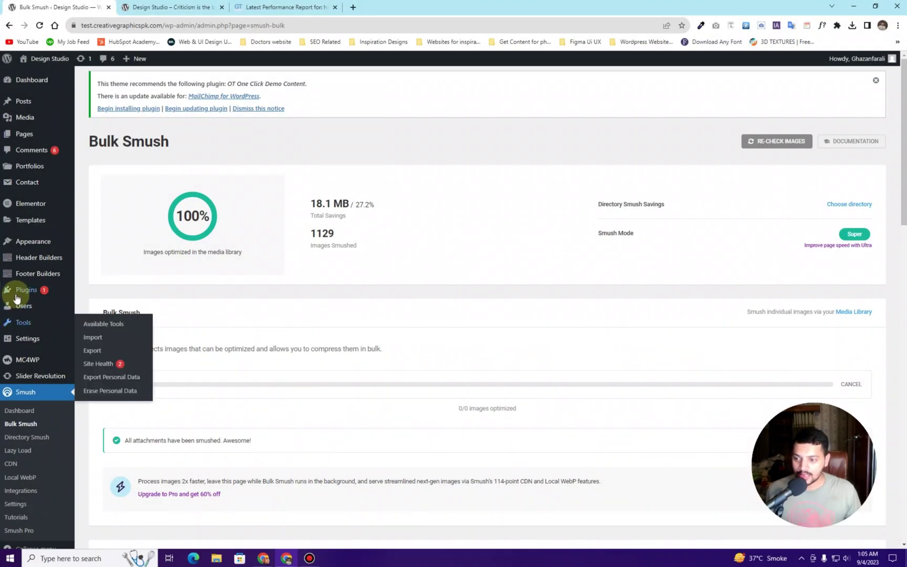
pyautogui.click(16, 294)
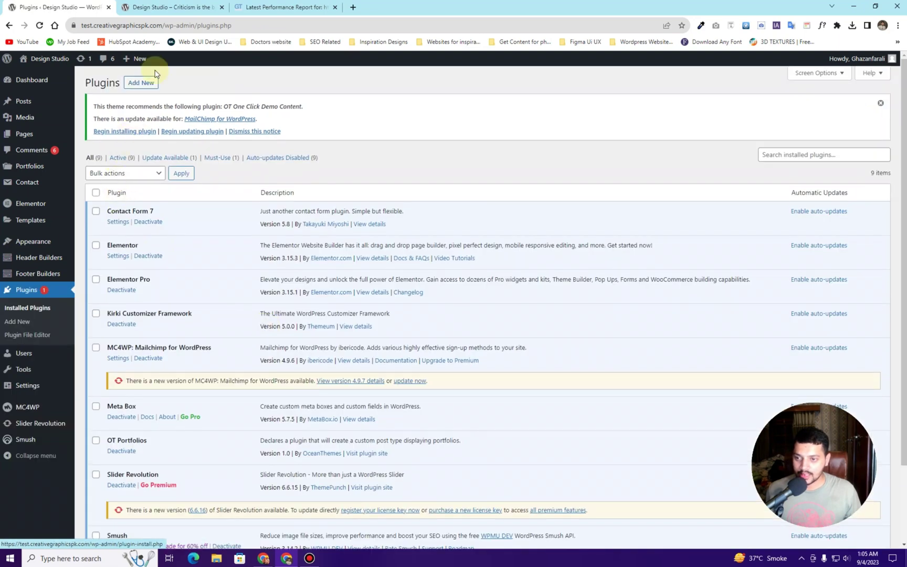
# Search plugins for 'w3 total cache', then install and activate W3 Total Cache.
pyautogui.click(147, 82)
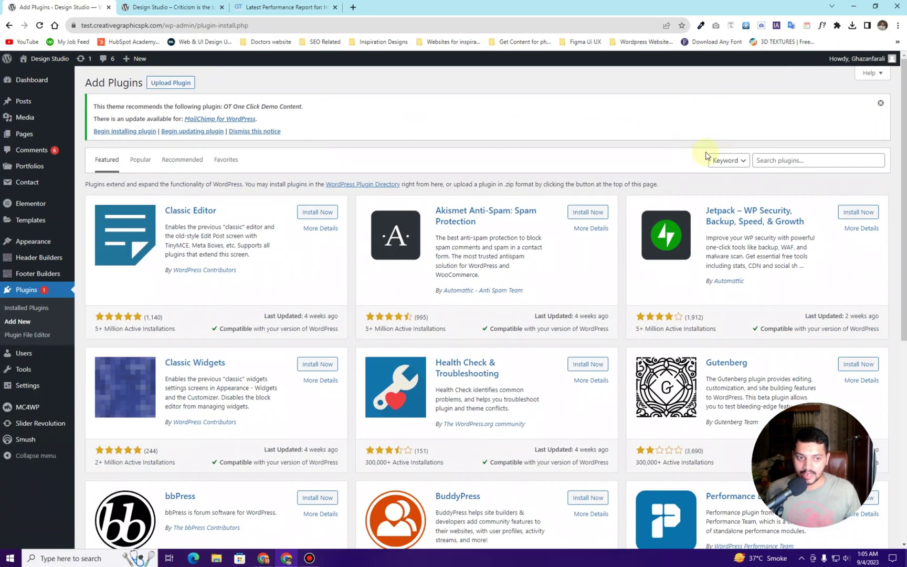
pyautogui.click(778, 157)
pyautogui.write('w3 total')
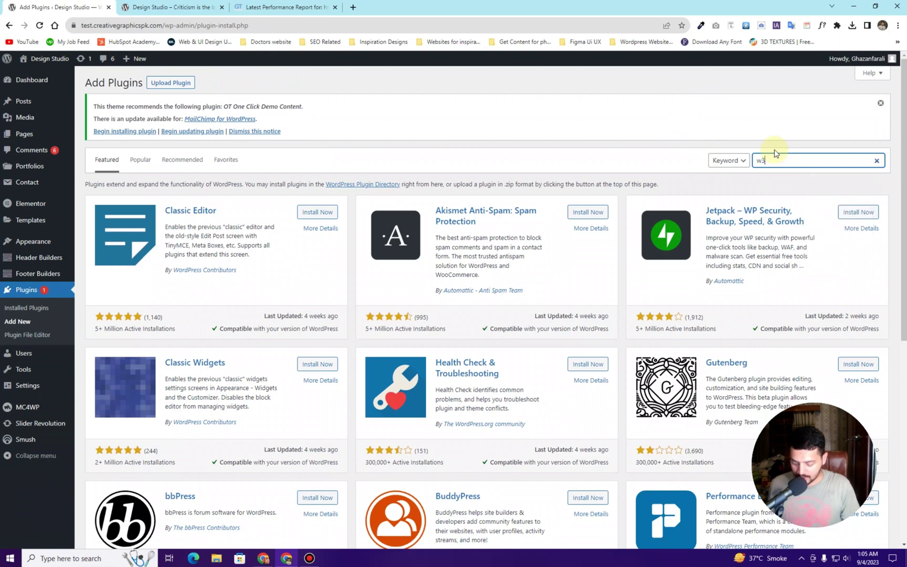
pyautogui.write(' cache')
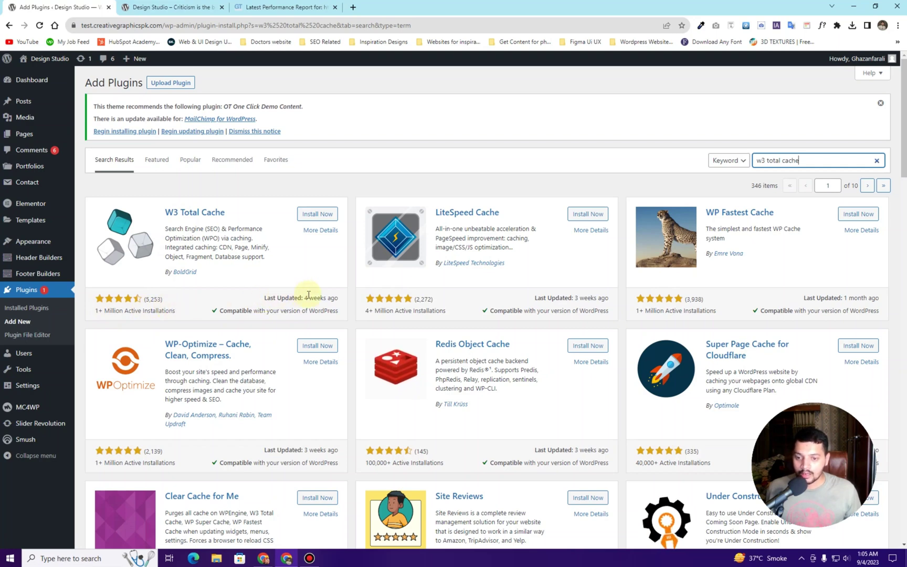
pyautogui.click(324, 219)
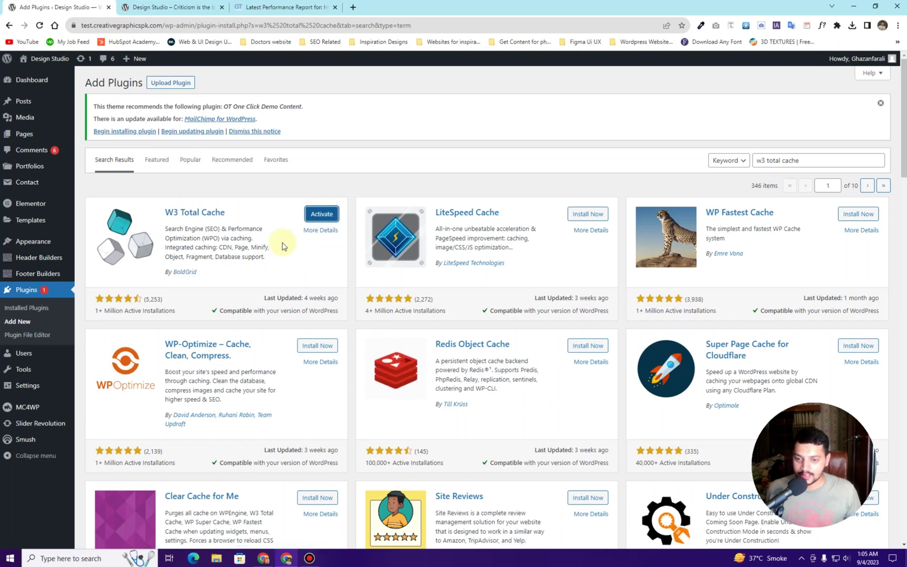
pyautogui.click(319, 214)
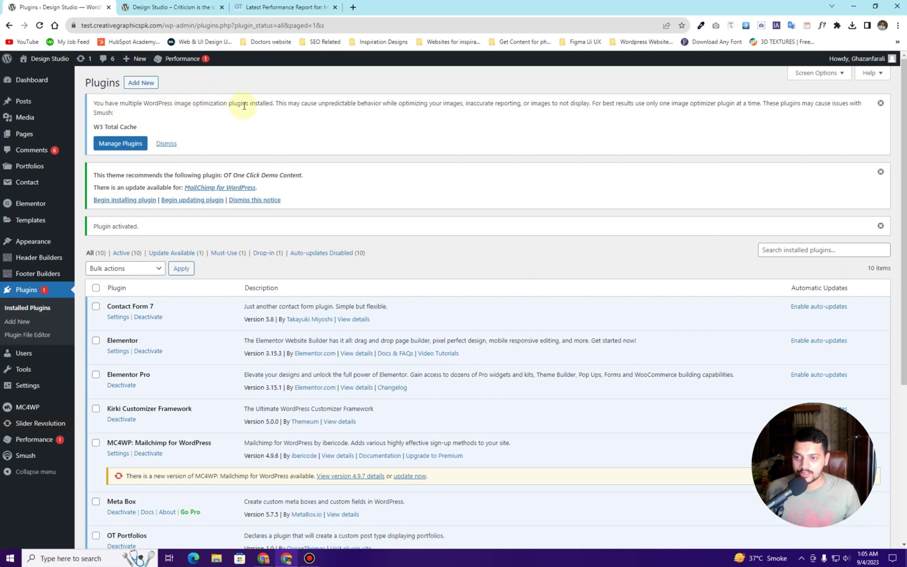
# Dismiss the multiple image optimizers warning and open W3 Total Cache's Setup Guide from its Settings link.
pyautogui.click(167, 147)
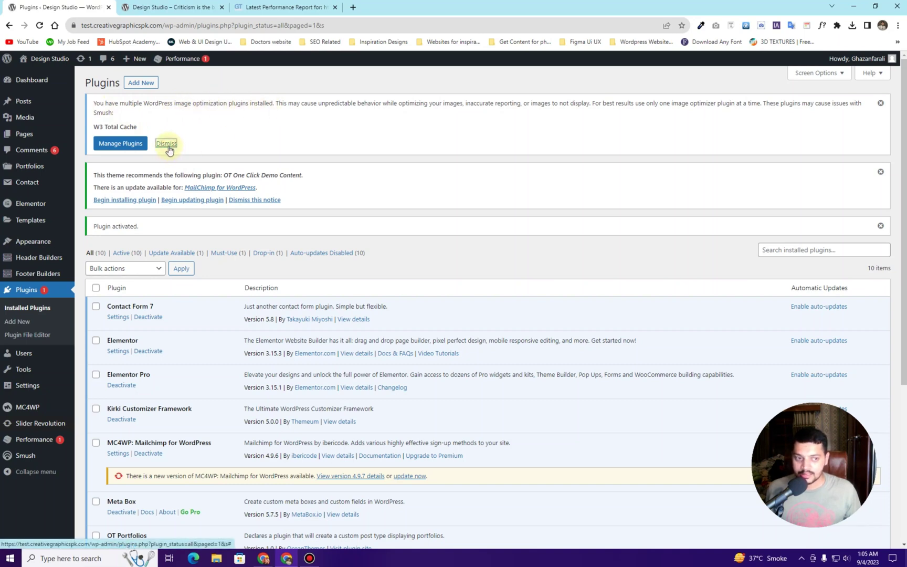
pyautogui.scroll(-5, 157, 299)
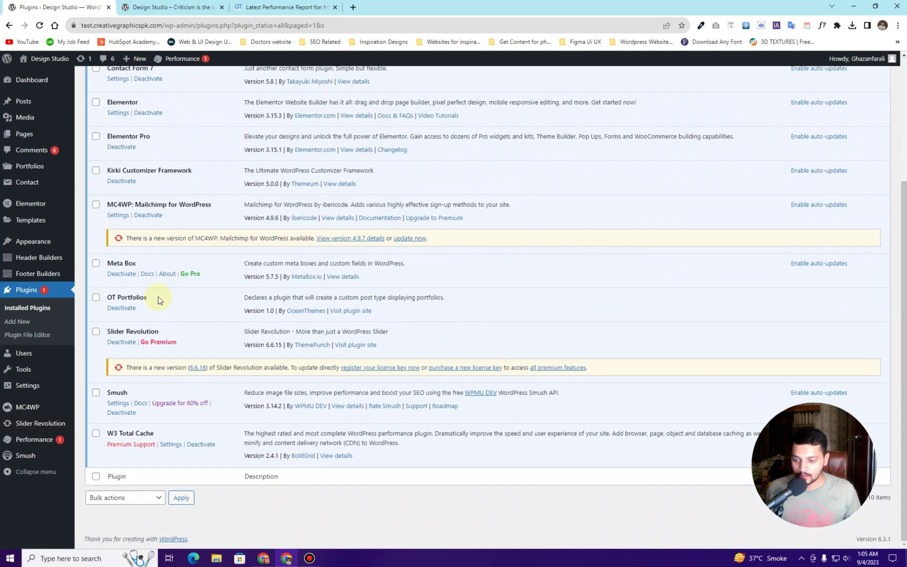
pyautogui.click(171, 447)
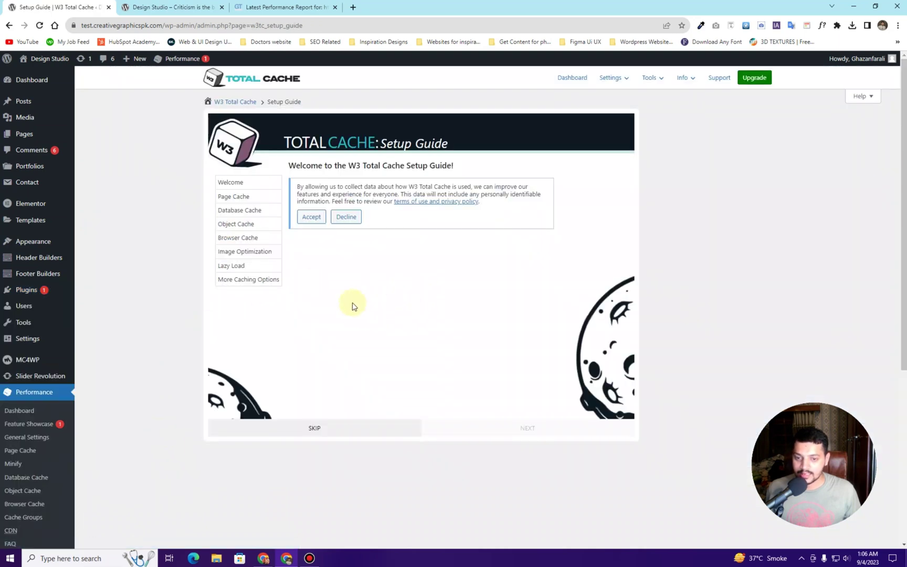
# Accept usage-data sharing, run the page cache test, and choose Disk: Enhanced (91.22 ms).
pyautogui.click(315, 220)
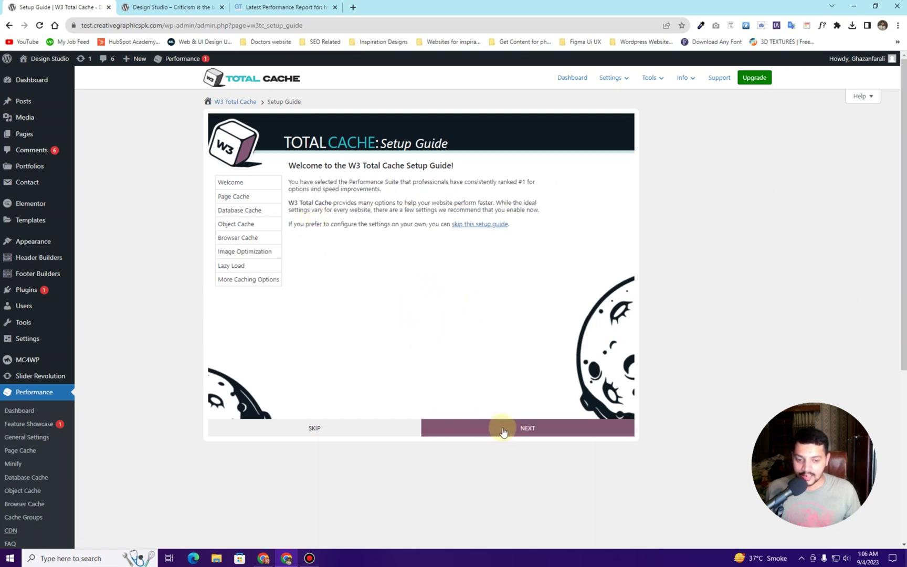
pyautogui.click(503, 432)
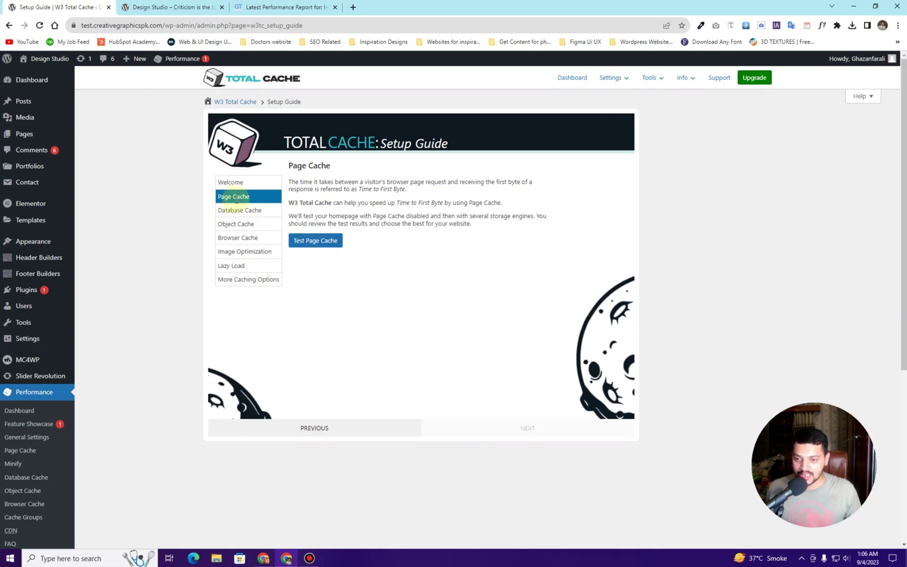
pyautogui.click(313, 240)
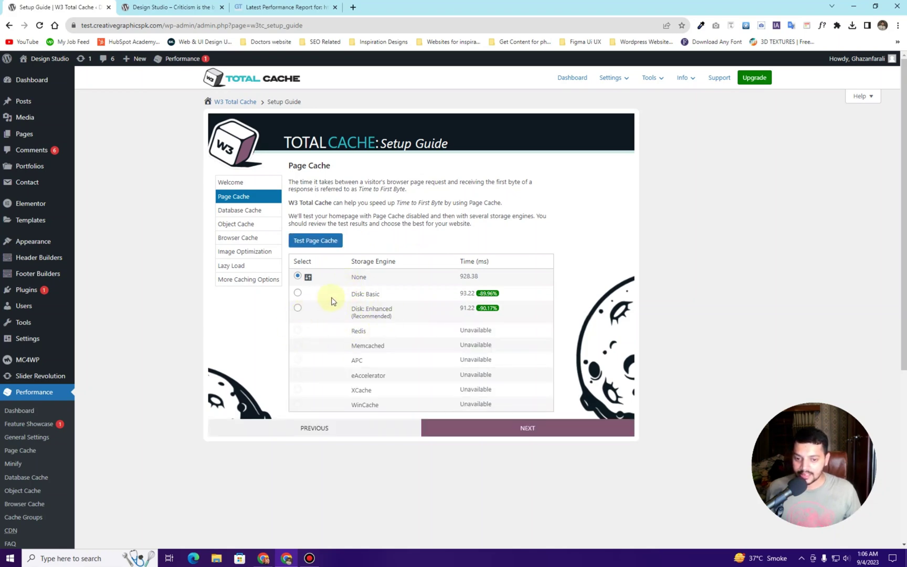
pyautogui.scroll(-1, 480, 374)
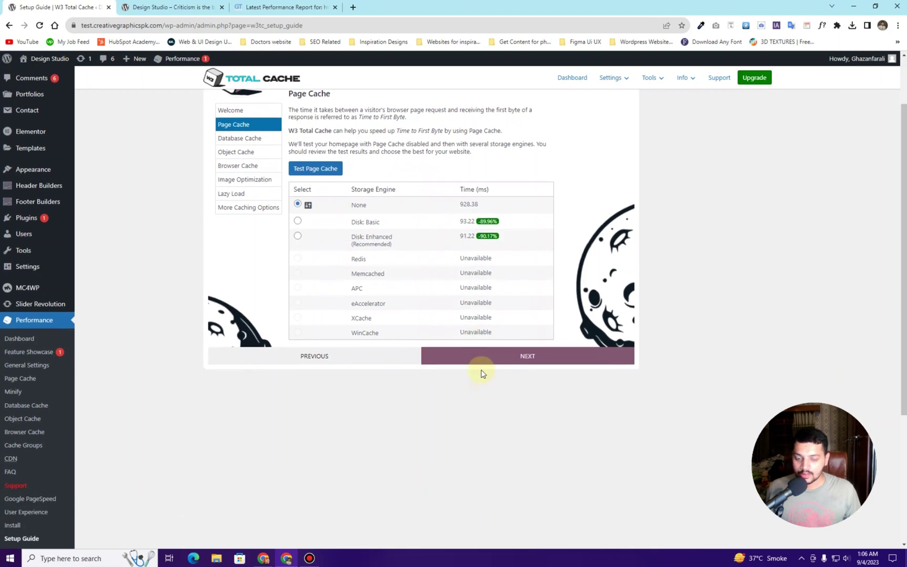
pyautogui.scroll(1, 480, 373)
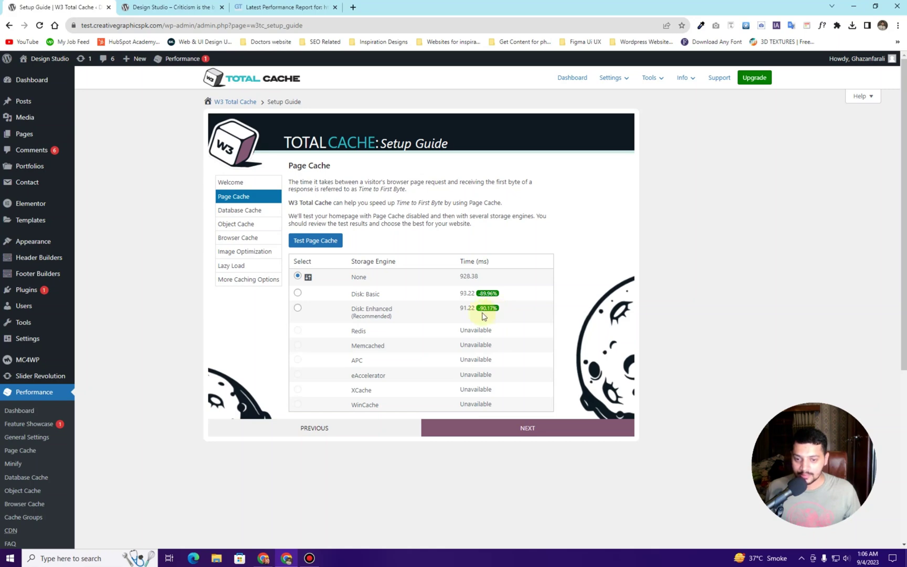
pyautogui.click(297, 309)
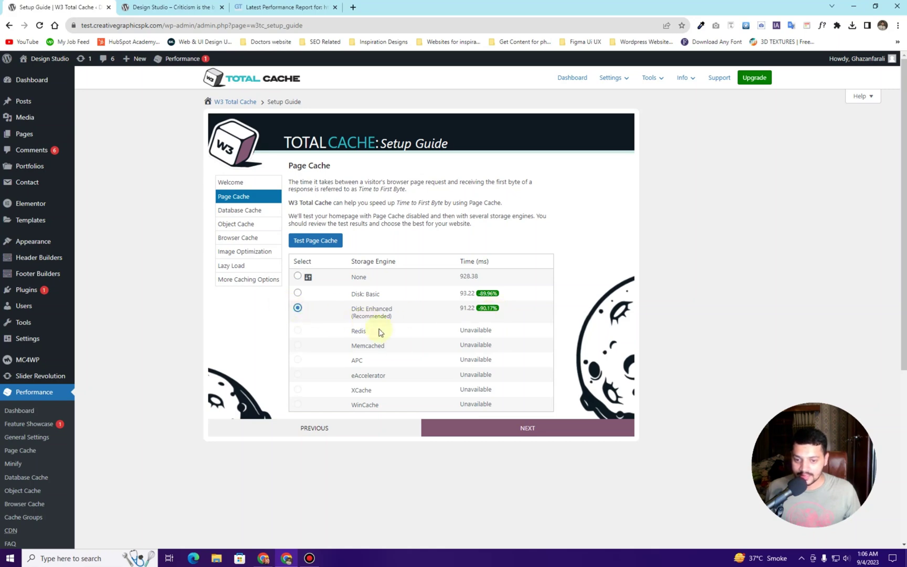
pyautogui.click(534, 428)
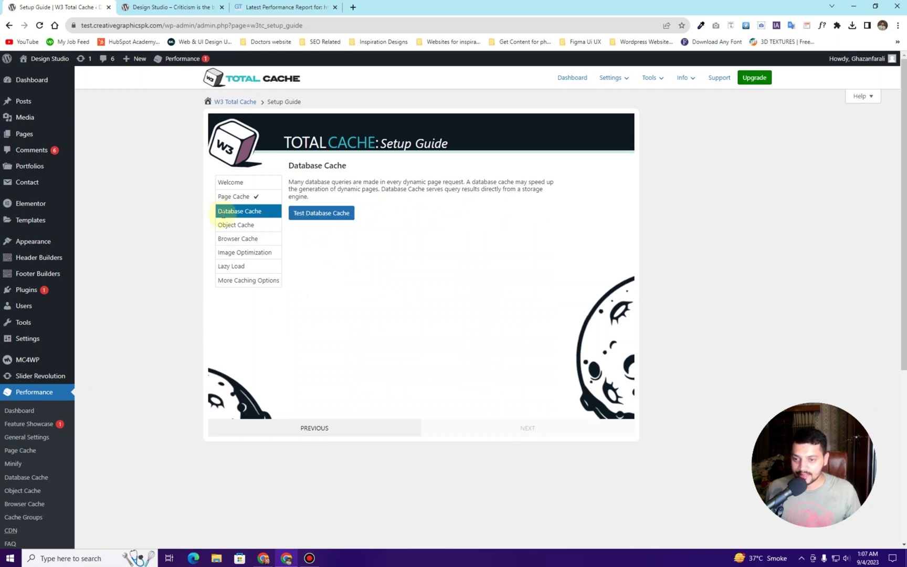
# Run the database and object cache tests, leaving both at None (object 8.35 ms).
pyautogui.click(336, 214)
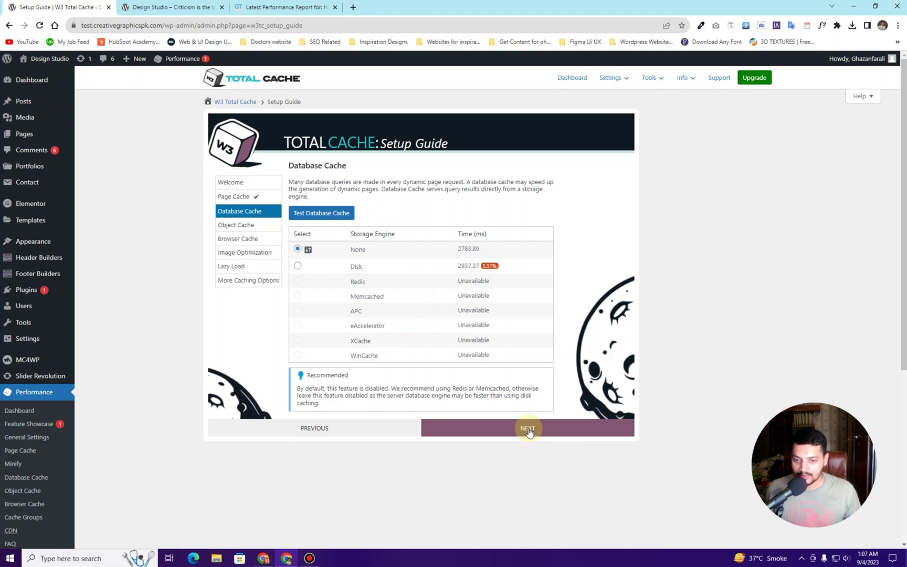
pyautogui.moveTo(484, 268); pyautogui.dragTo(494, 264)
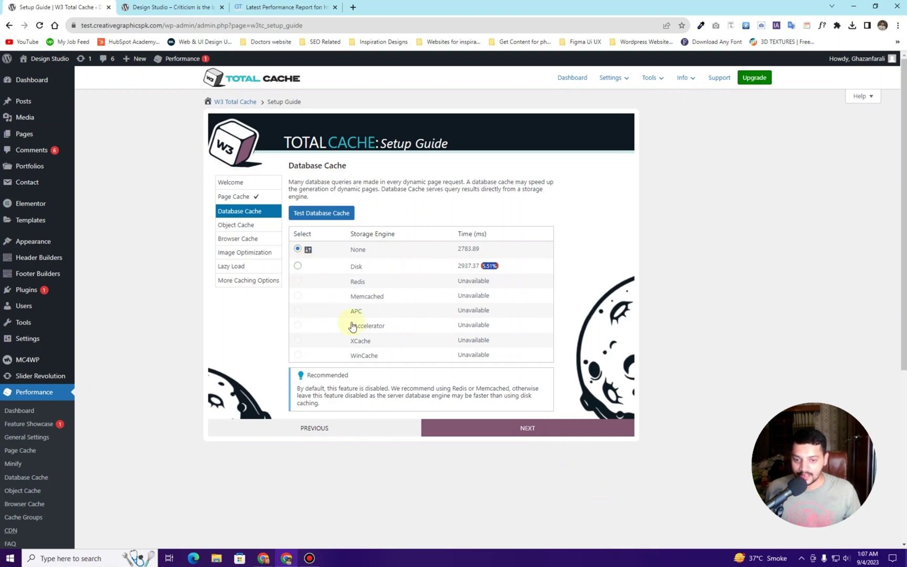
pyautogui.click(509, 322)
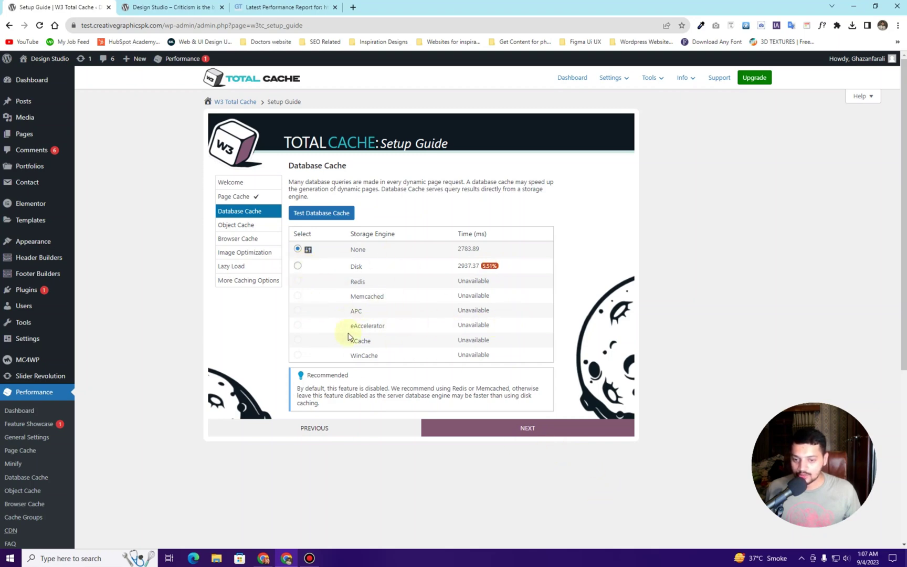
pyautogui.click(563, 429)
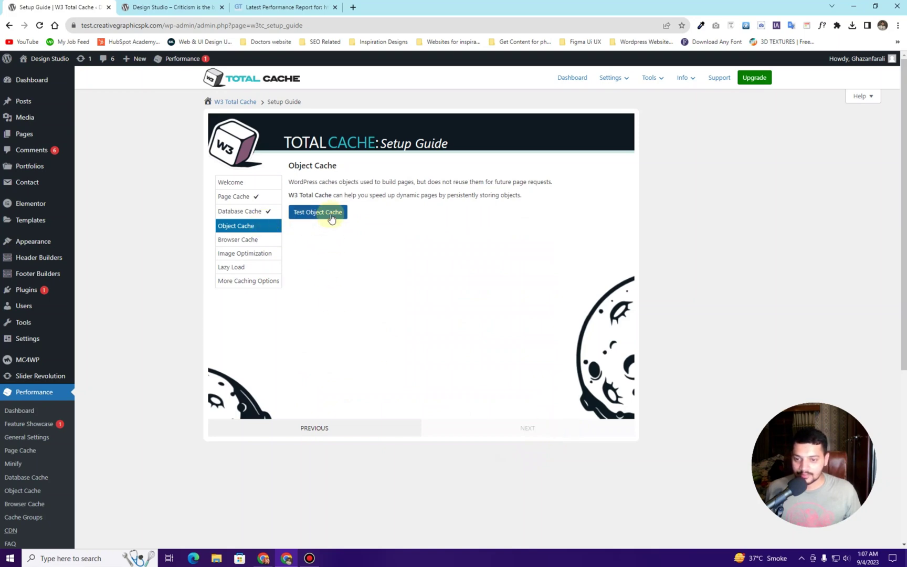
pyautogui.click(331, 217)
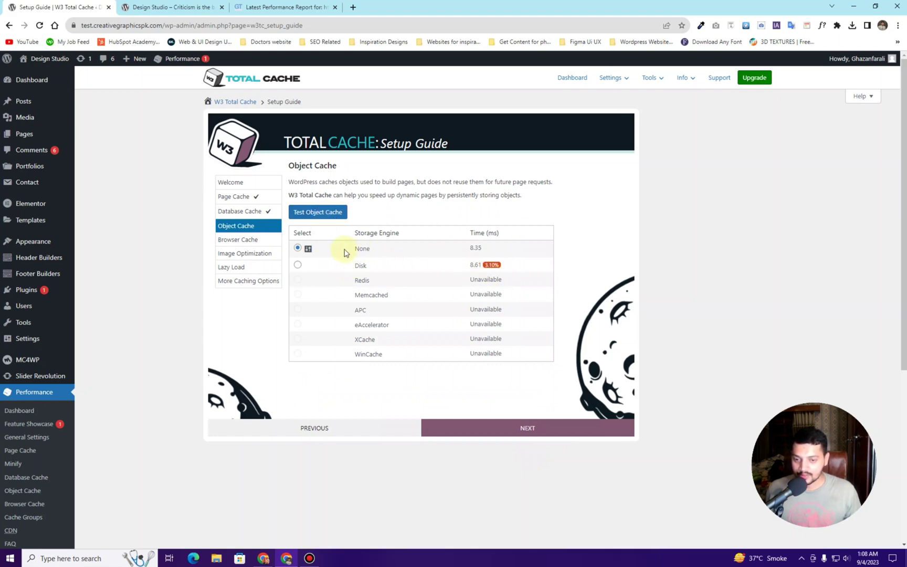
pyautogui.click(528, 430)
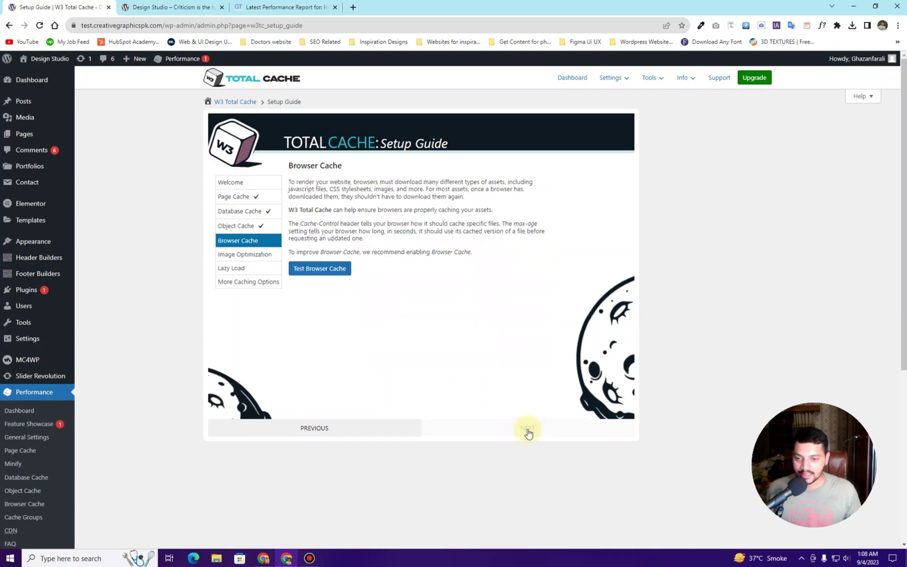
# Run the browser cache test and enable browser caching and image optimization.
pyautogui.click(308, 271)
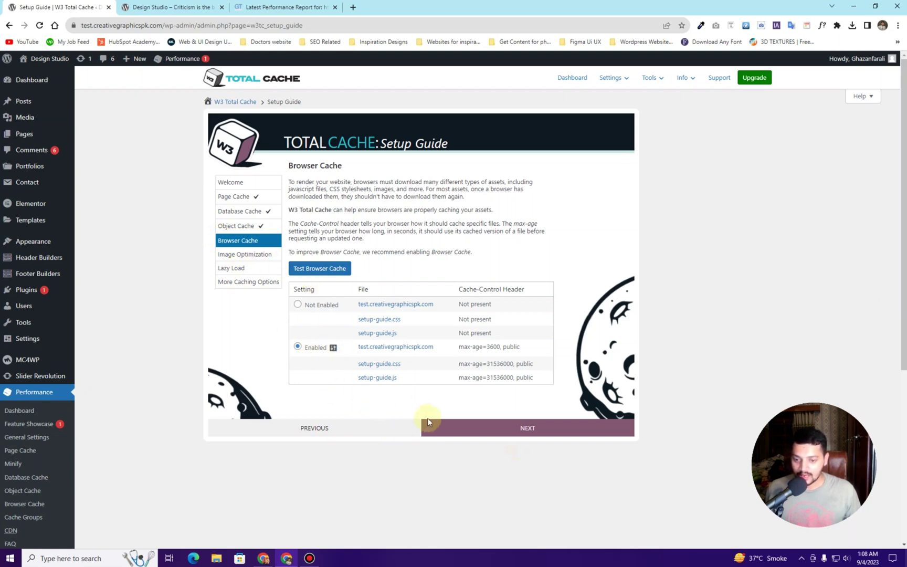
pyautogui.click(553, 430)
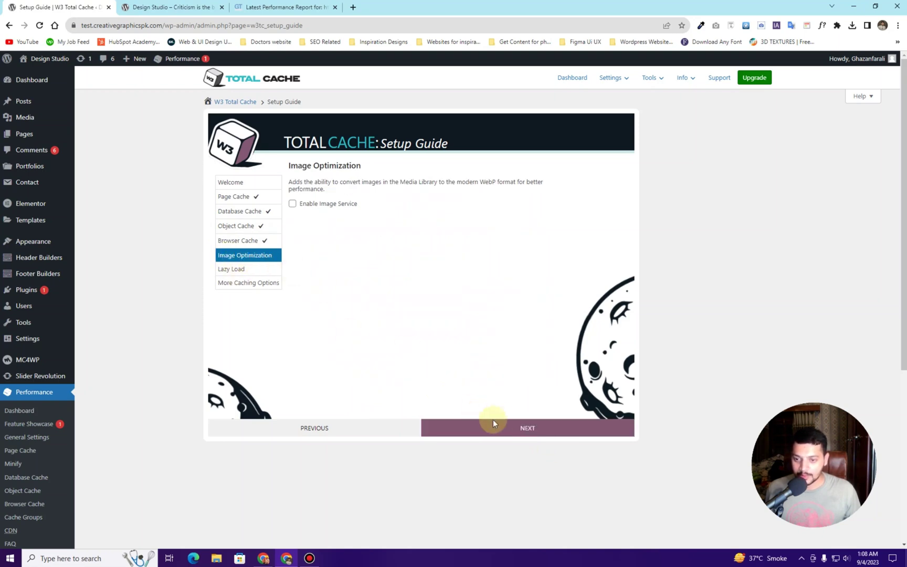
pyautogui.click(517, 428)
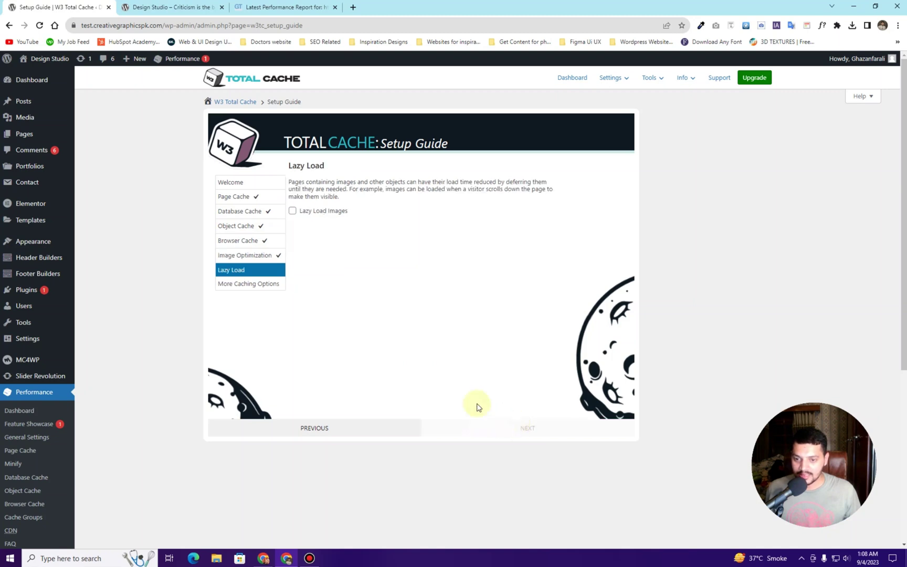
# Enable Lazy Load Images, finish the guide, and go to the W3 Total Cache Dashboard.
pyautogui.click(294, 214)
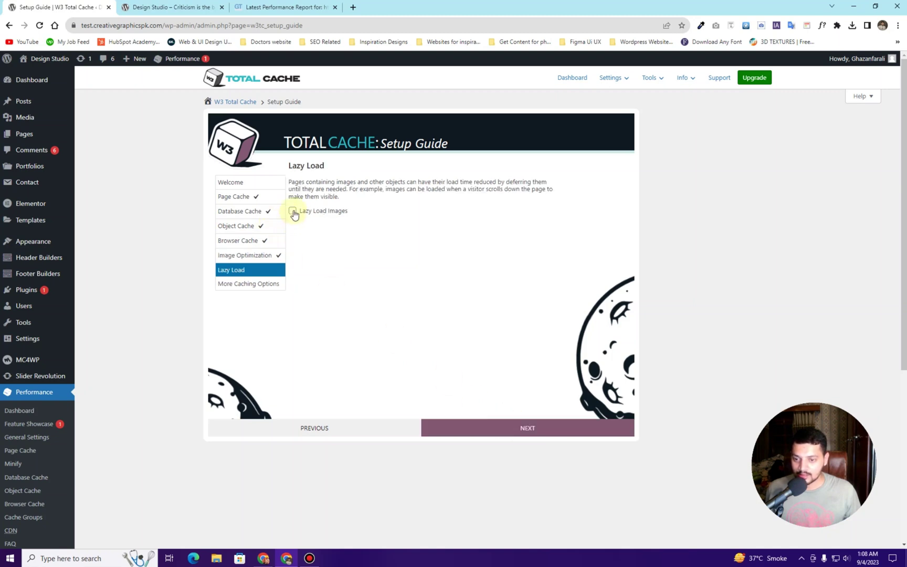
pyautogui.click(538, 438)
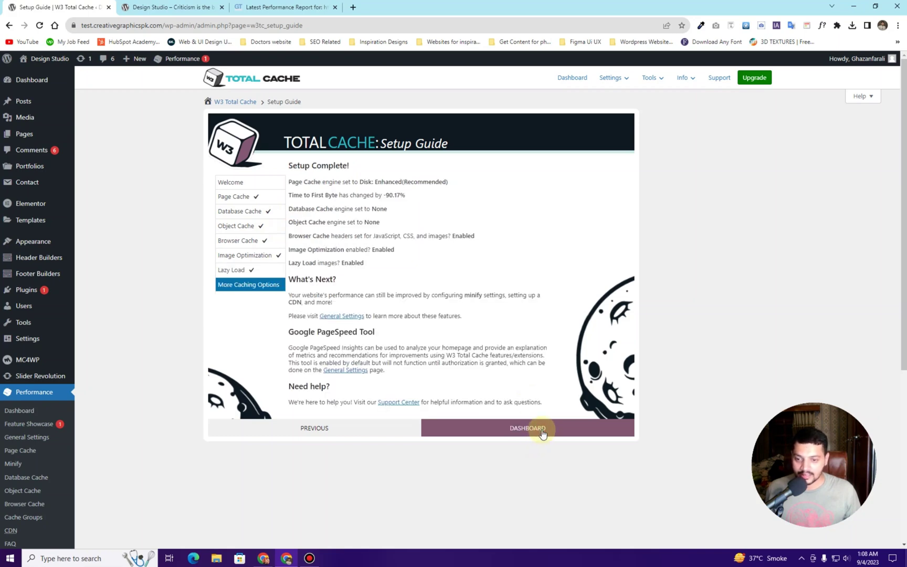
pyautogui.click(542, 433)
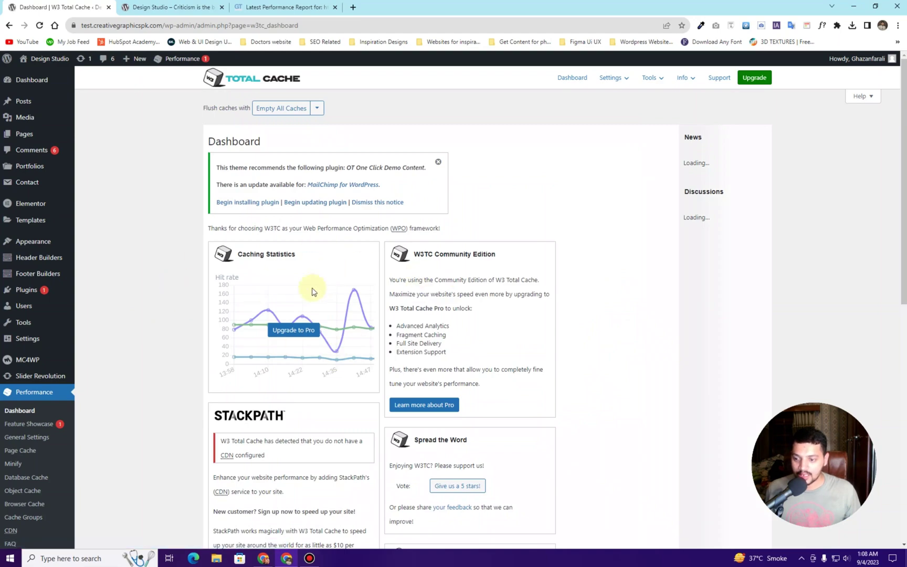
# Go to Performance > General Settings, where Page Cache uses Disk: Enhanced.
pyautogui.scroll(-10, 241, 317)
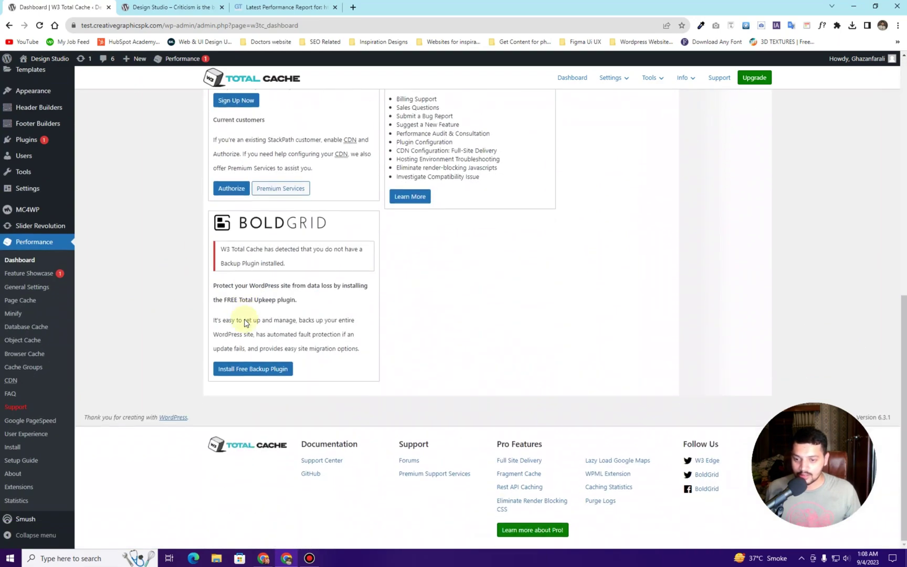
pyautogui.scroll(10, 245, 322)
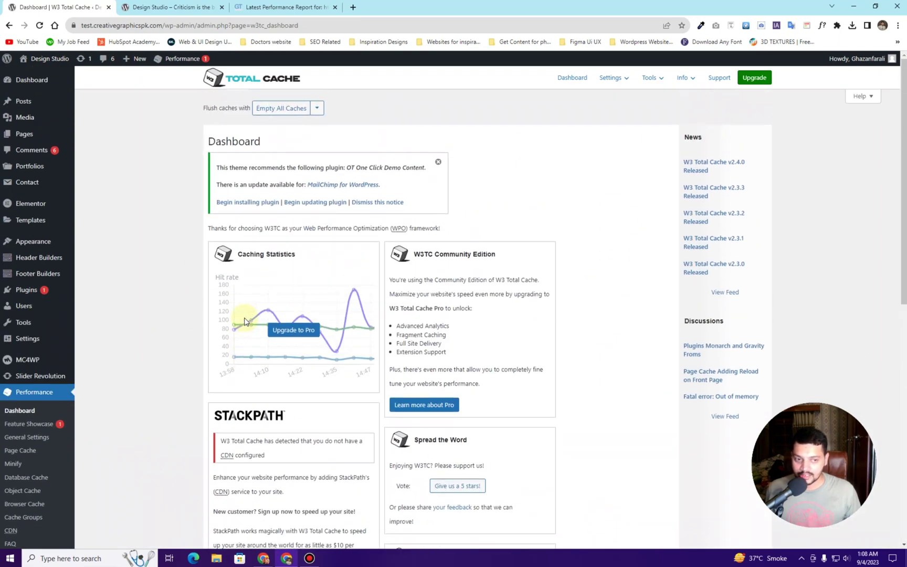
pyautogui.scroll(-2, 245, 322)
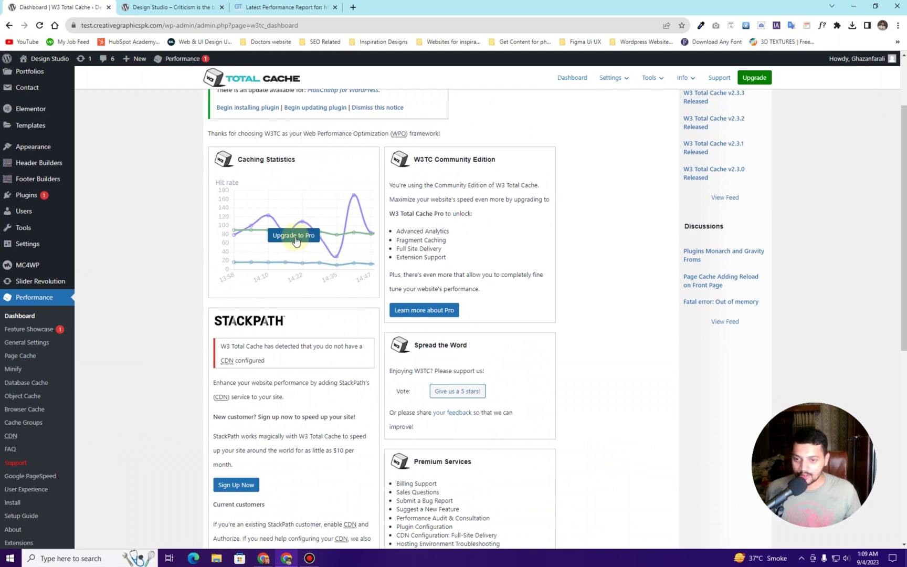
pyautogui.click(161, 334)
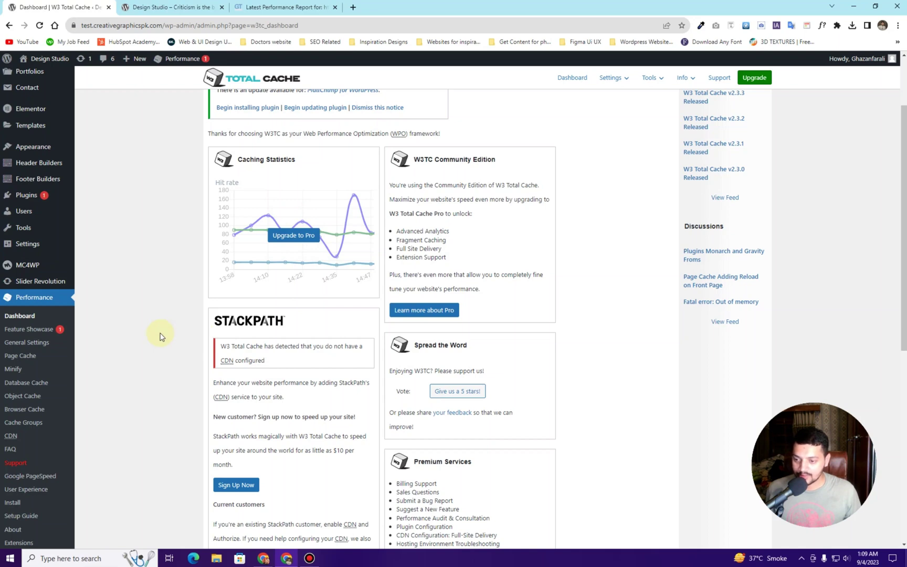
pyautogui.click(35, 346)
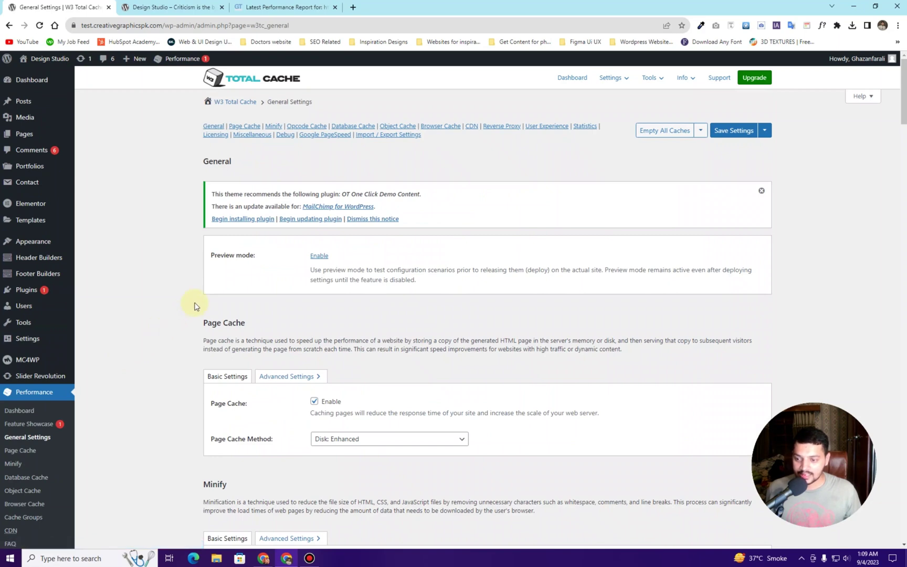
pyautogui.scroll(-3, 194, 306)
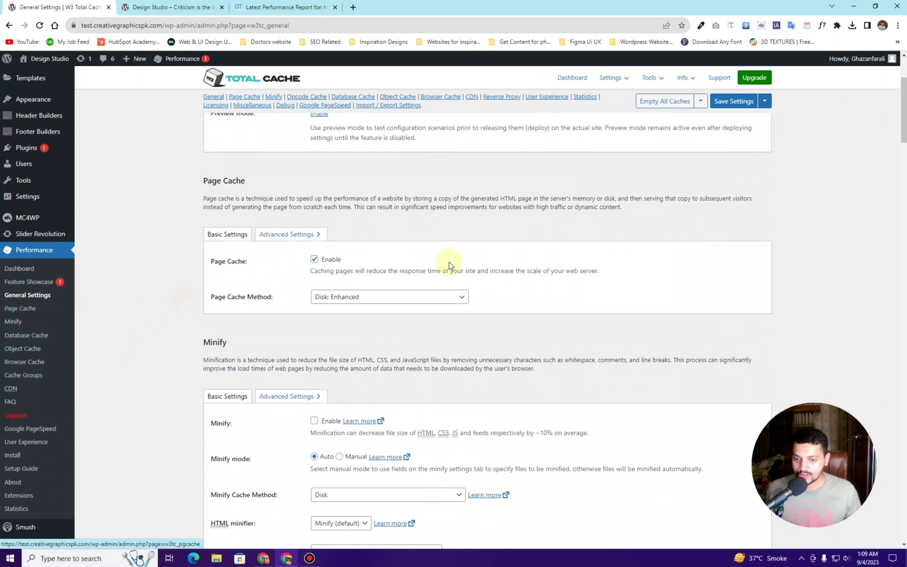
pyautogui.click(20, 310)
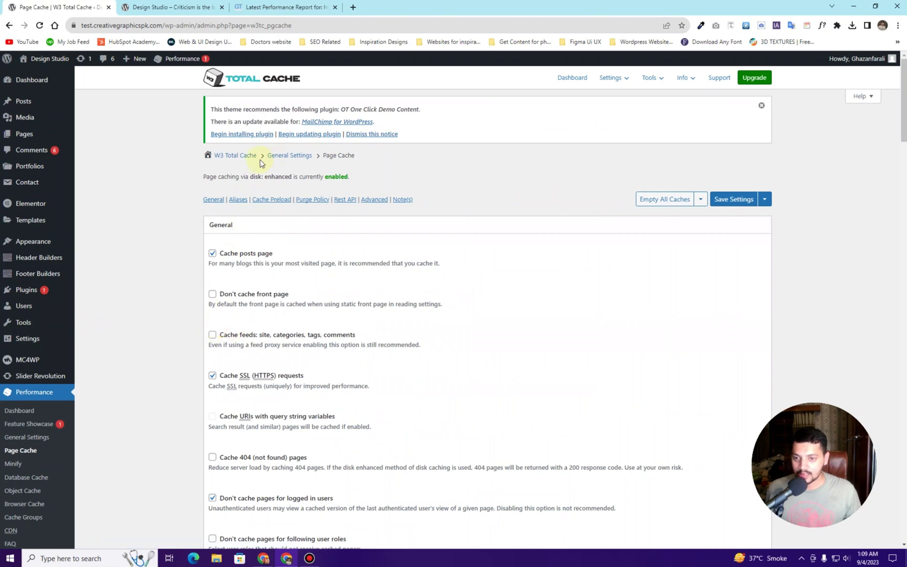
pyautogui.click(288, 155)
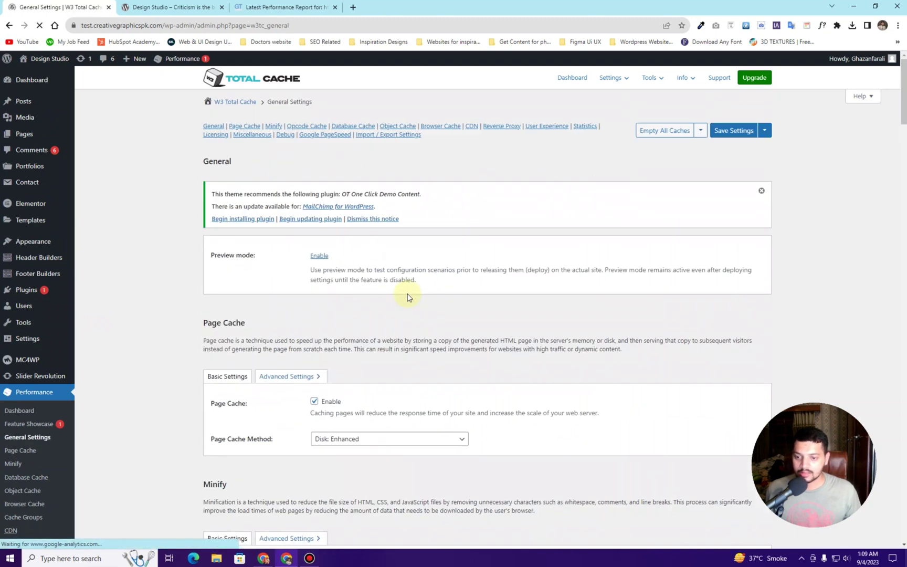
pyautogui.scroll(-2, 296, 341)
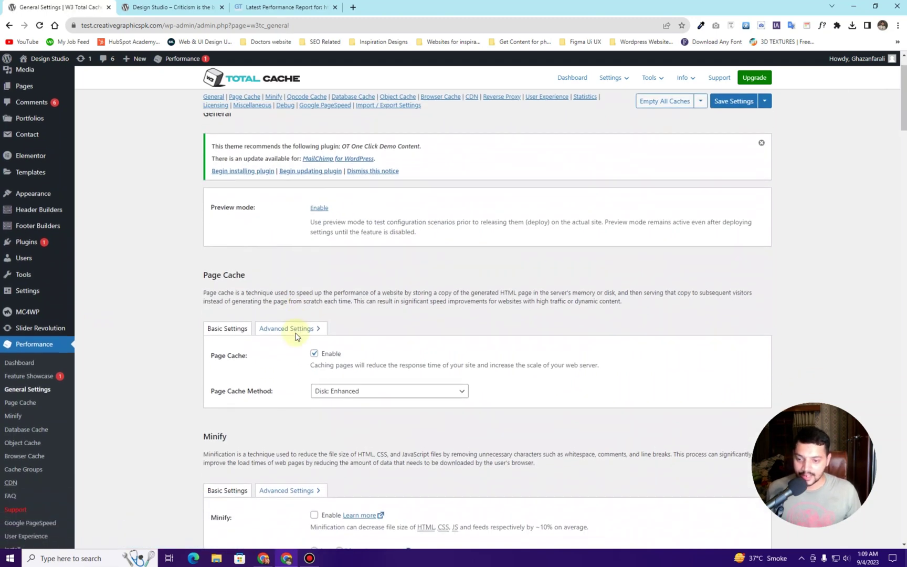
pyautogui.scroll(-1, 297, 336)
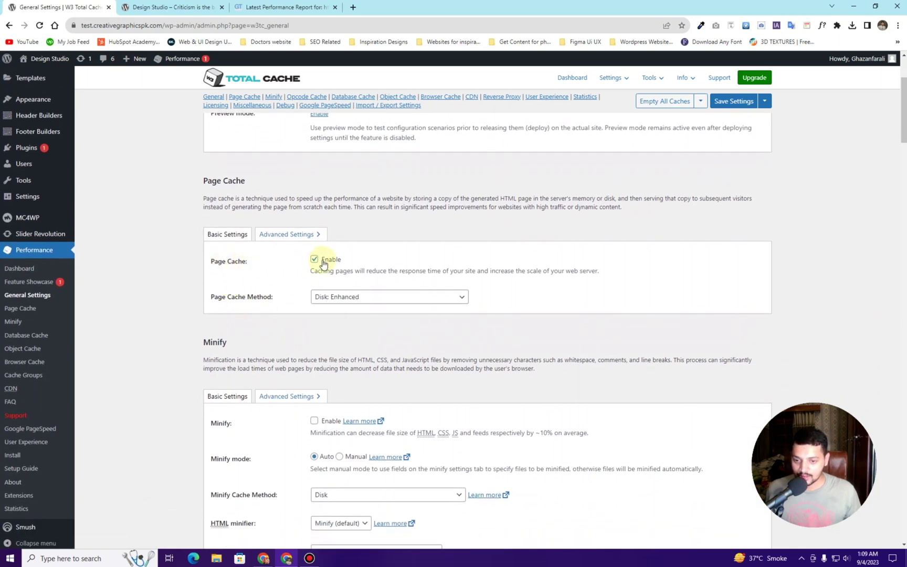
pyautogui.click(330, 304)
pyautogui.click(329, 300)
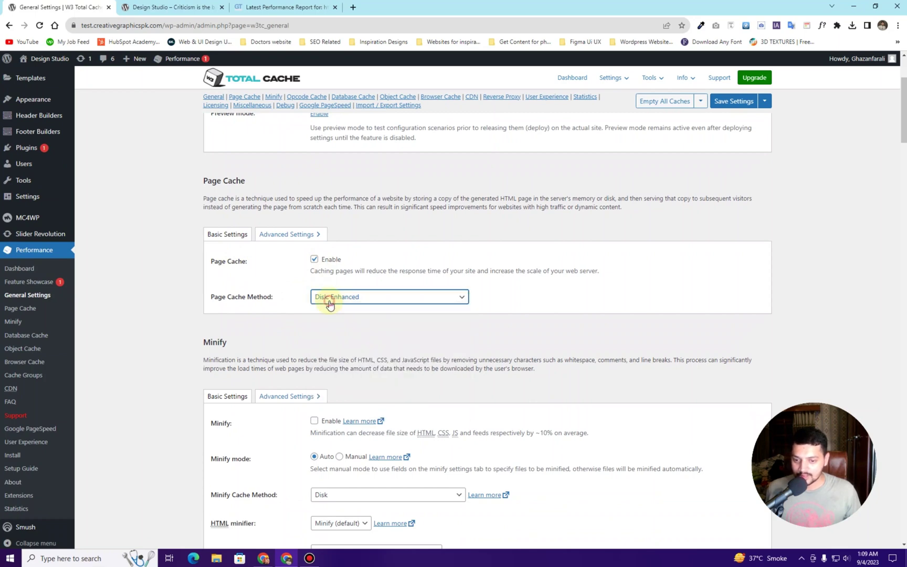
pyautogui.scroll(-1, 574, 377)
pyautogui.scroll(-3, 263, 238)
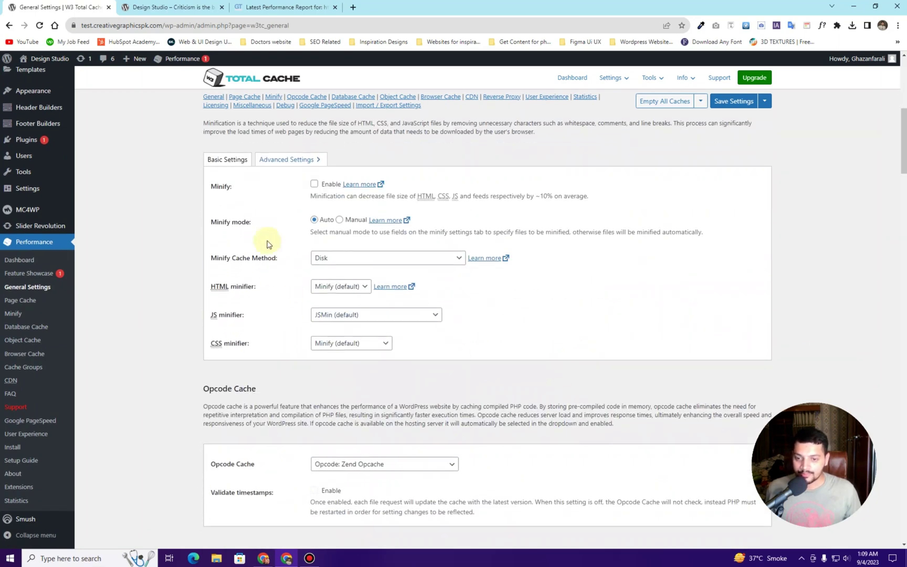
pyautogui.scroll(1, 220, 164)
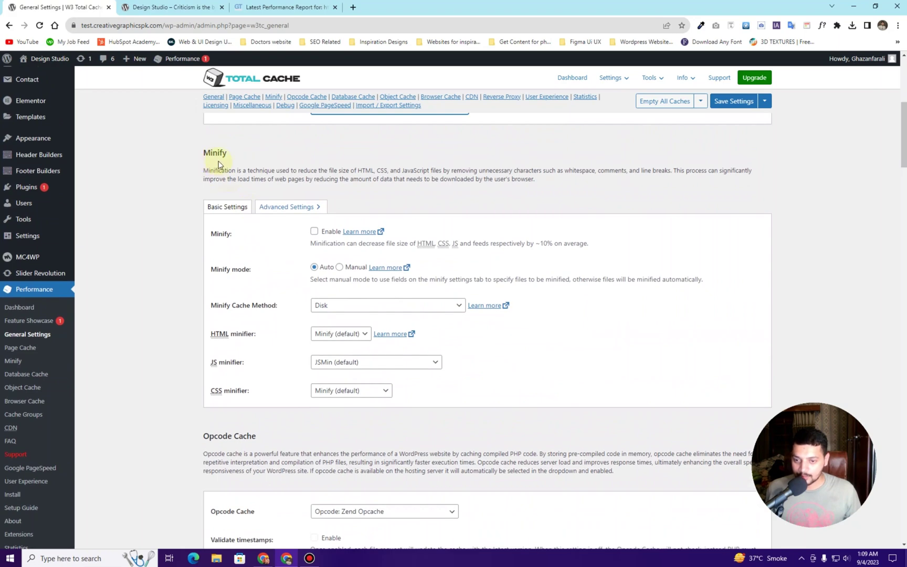
# Enable Minify, accept the risk warning, and keep Disk as the minify cache method.
pyautogui.click(314, 231)
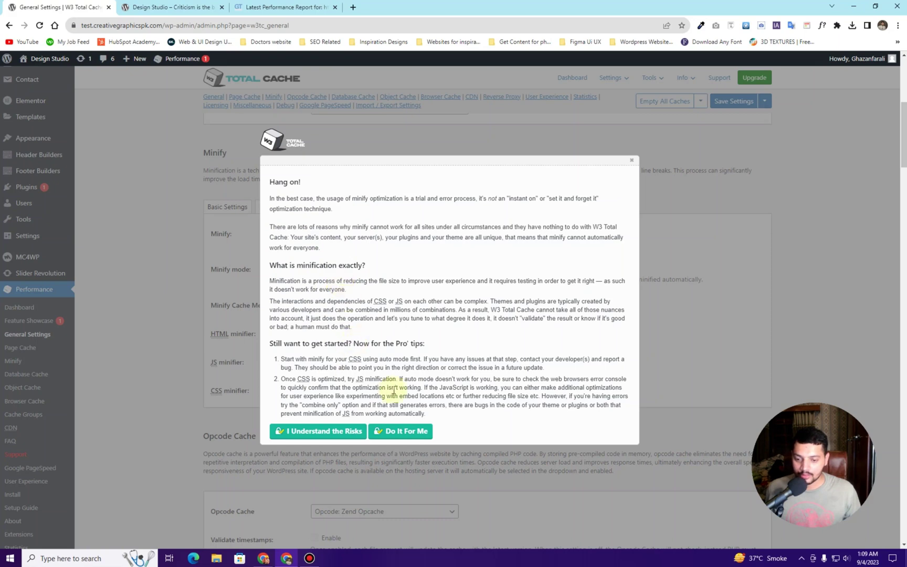
pyautogui.click(327, 432)
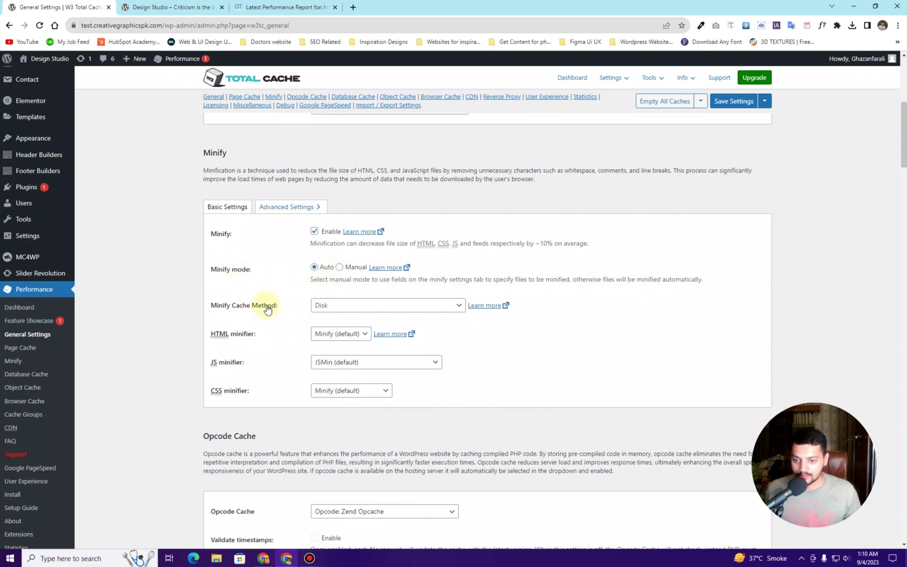
pyautogui.click(373, 305)
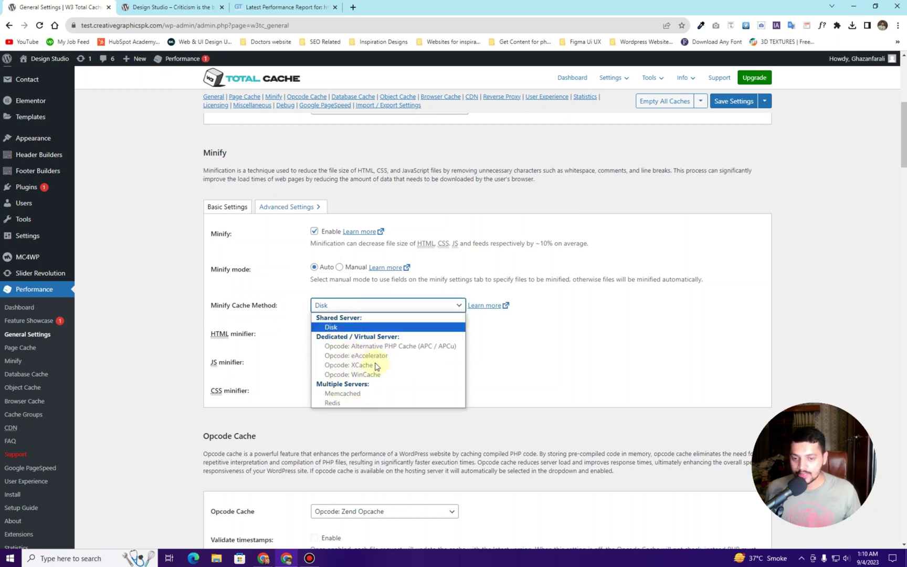
pyautogui.click(344, 327)
pyautogui.scroll(-1, 342, 330)
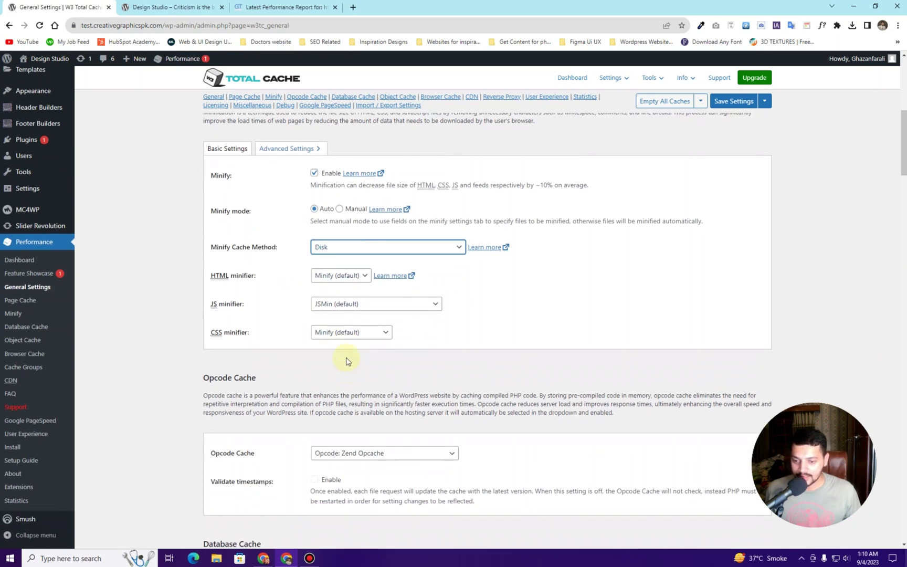
pyautogui.scroll(-4, 347, 360)
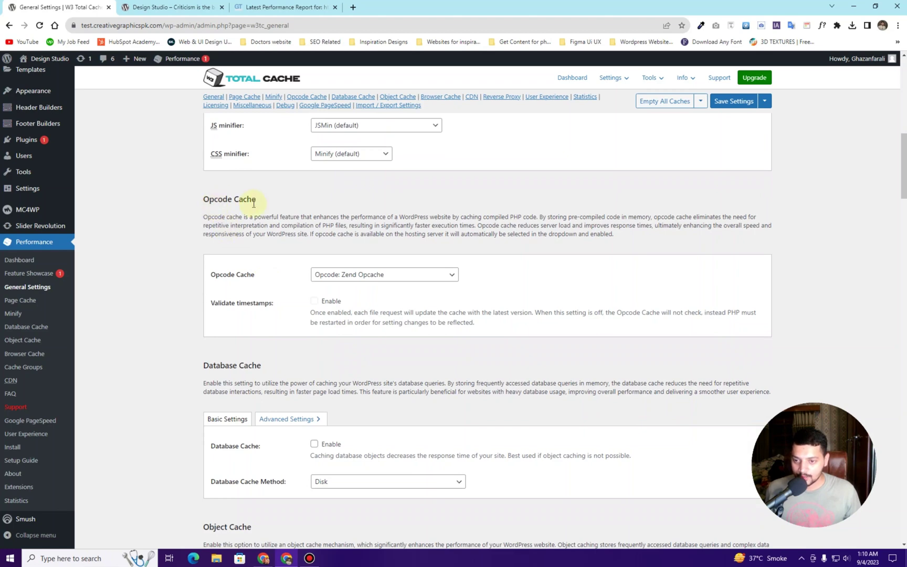
pyautogui.moveTo(204, 216); pyautogui.dragTo(616, 236)
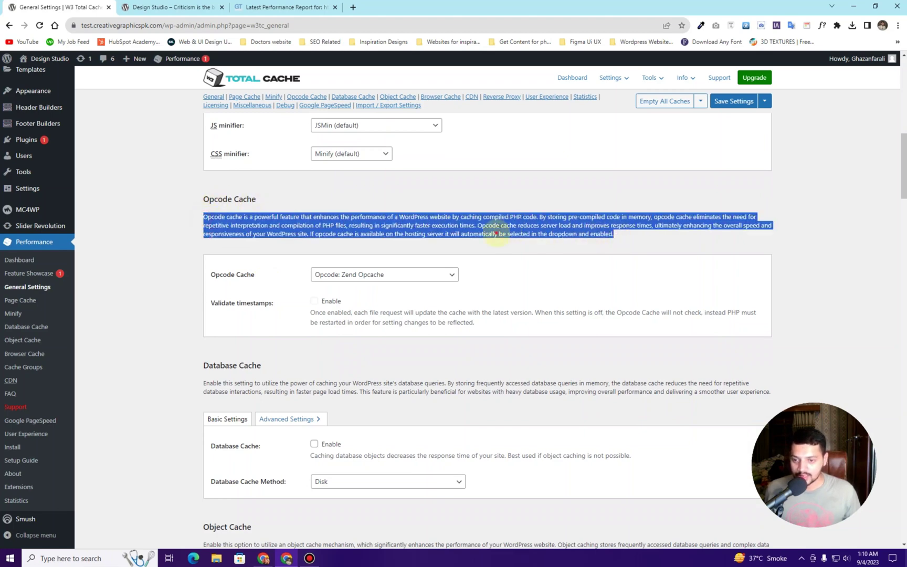
pyautogui.click(496, 233)
pyautogui.click(395, 282)
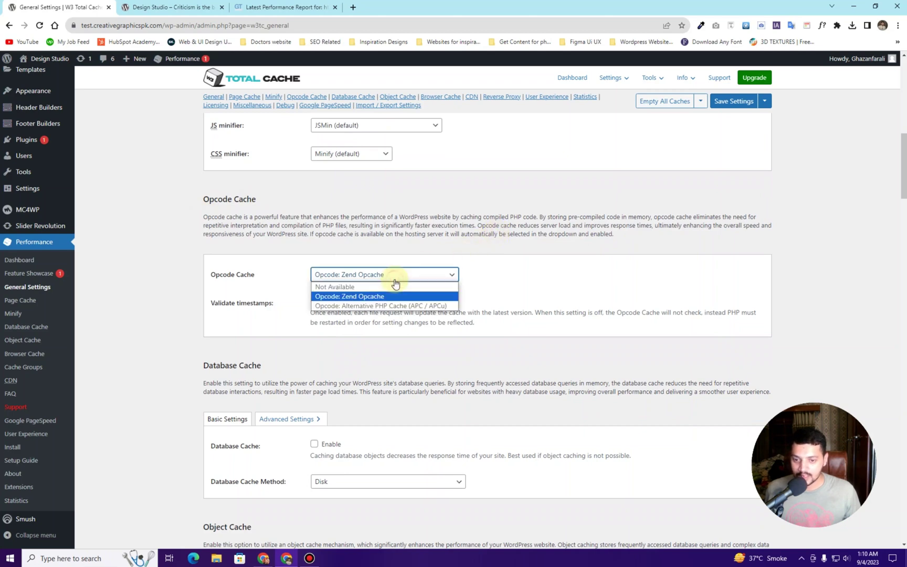
pyautogui.click(361, 297)
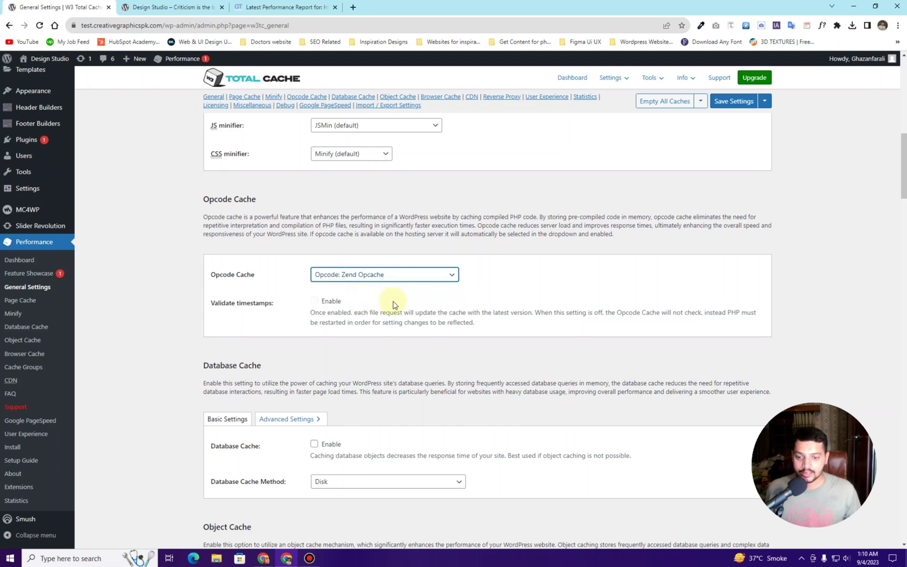
pyautogui.scroll(-2, 391, 304)
pyautogui.scroll(-1, 393, 304)
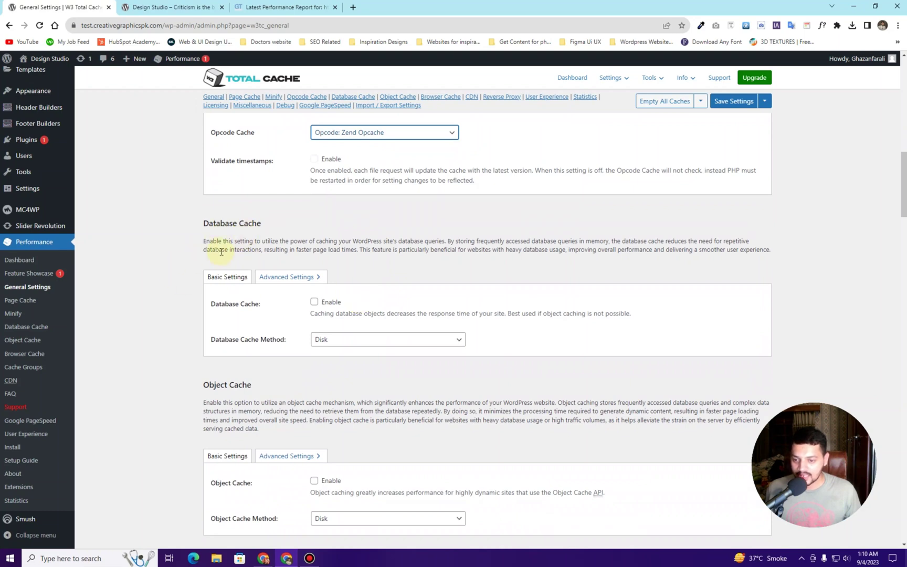
# Leave CDN unticked with CDN Type kept at StackPath (recommended).
pyautogui.scroll(-2, 222, 251)
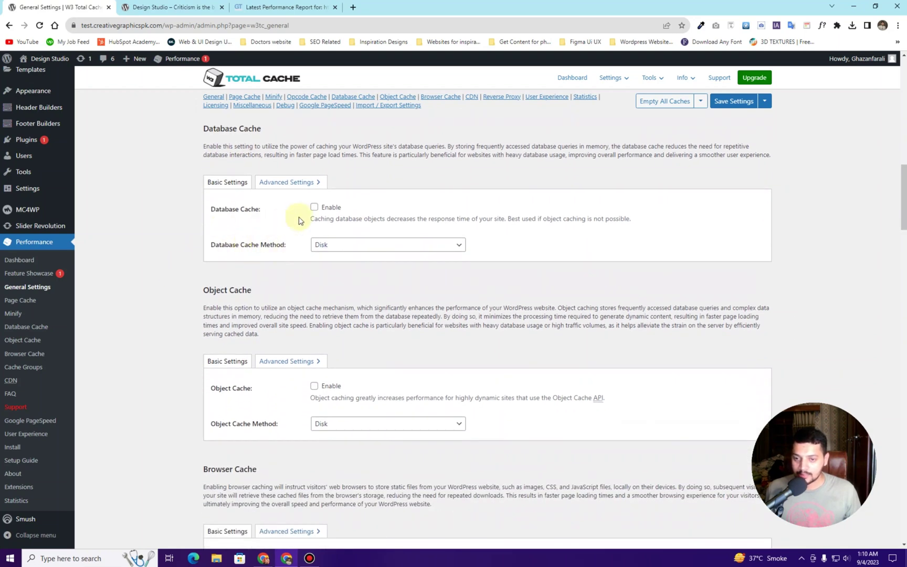
pyautogui.scroll(-2, 298, 262)
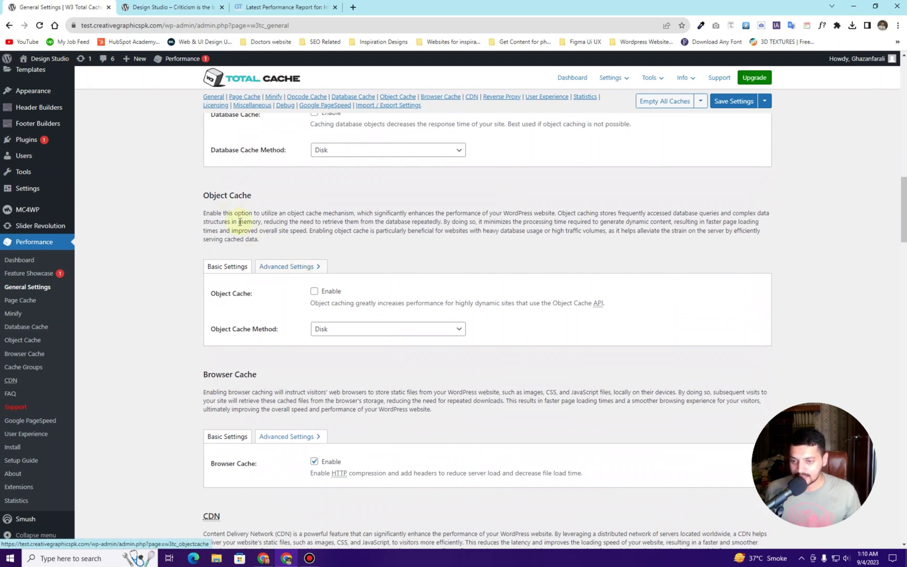
pyautogui.scroll(-2, 274, 258)
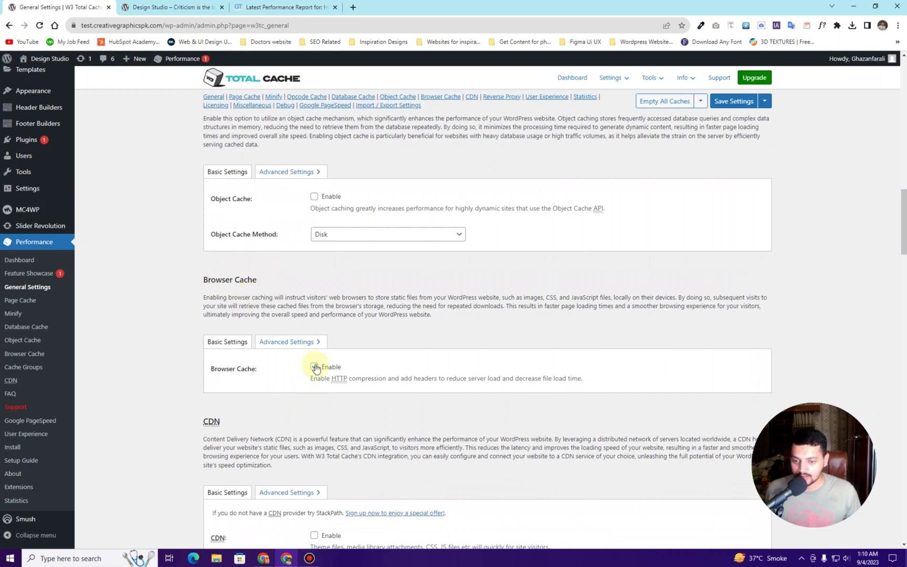
pyautogui.scroll(-2, 314, 389)
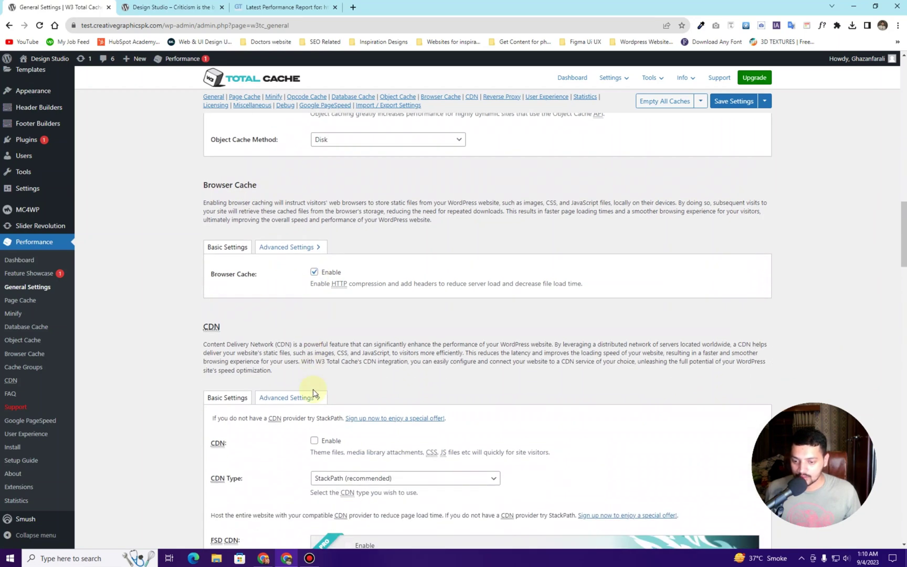
pyautogui.scroll(-3, 265, 357)
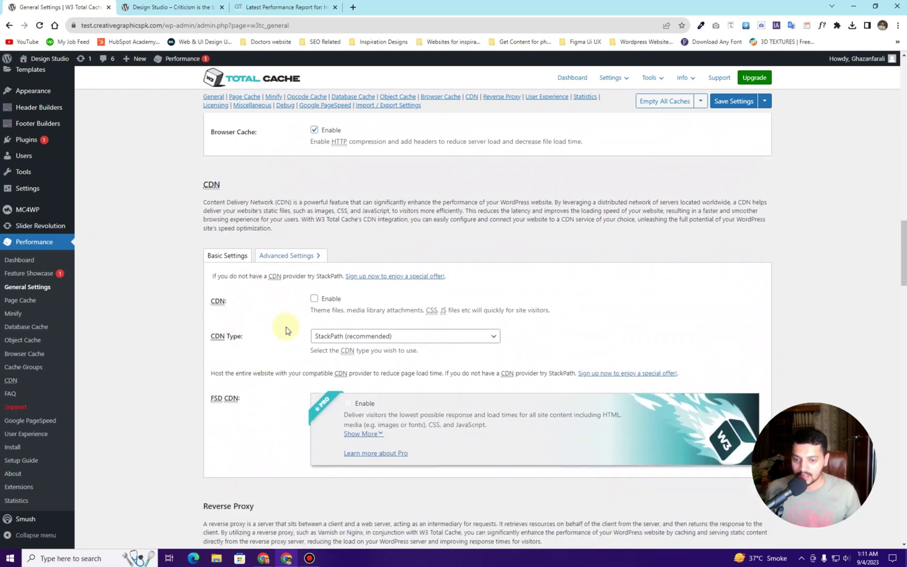
pyautogui.click(369, 339)
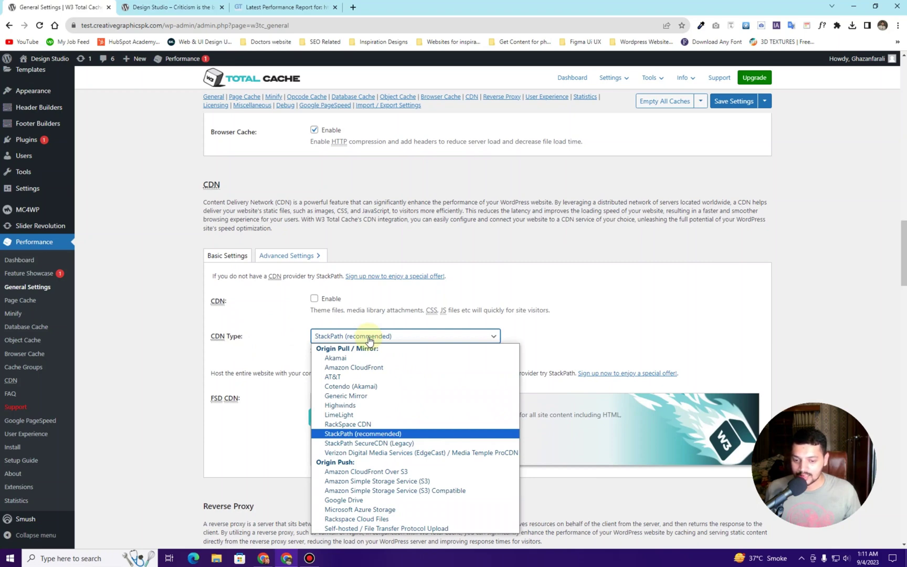
pyautogui.click(368, 339)
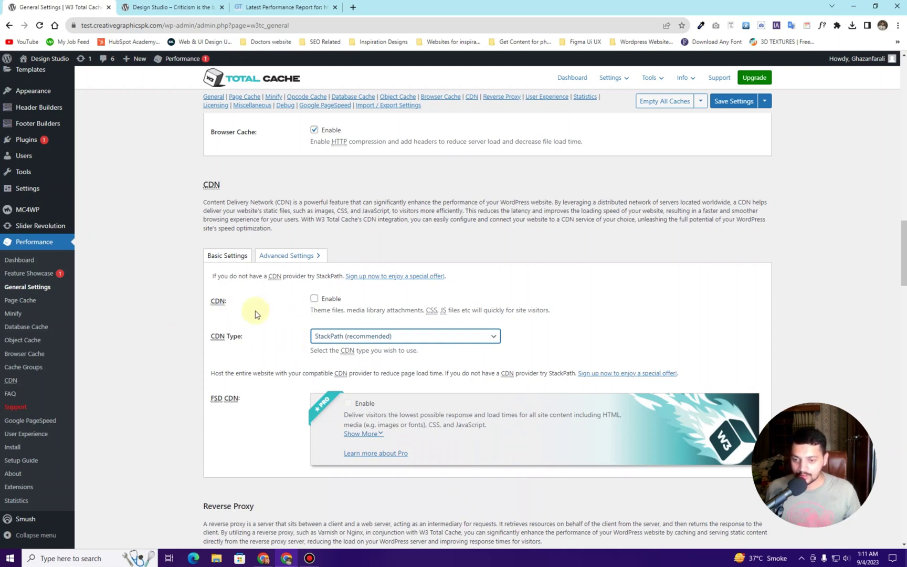
# Tick Disable Emoji, Disable wp-embed script and Disable jquery-migrate under User Experience.
pyautogui.scroll(-2, 253, 329)
pyautogui.scroll(-3, 250, 329)
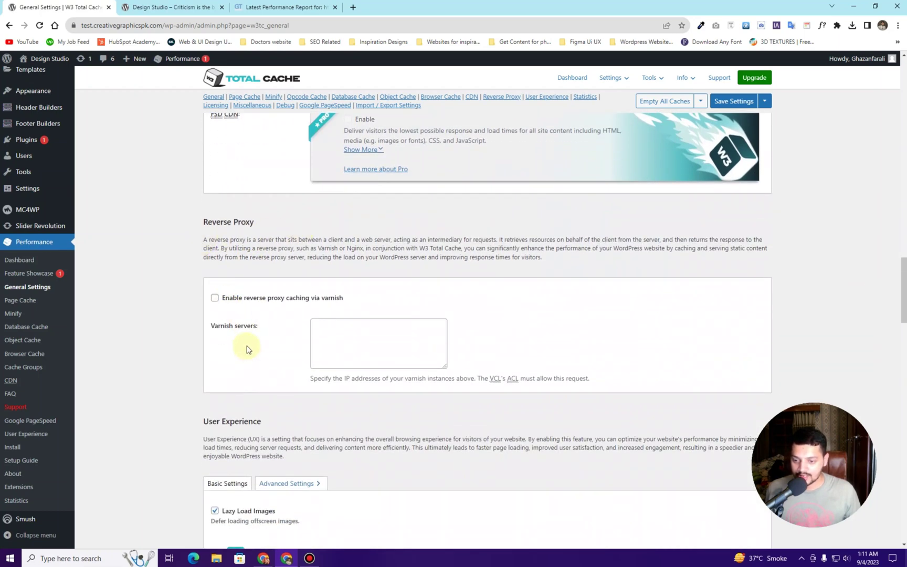
pyautogui.scroll(-3, 247, 349)
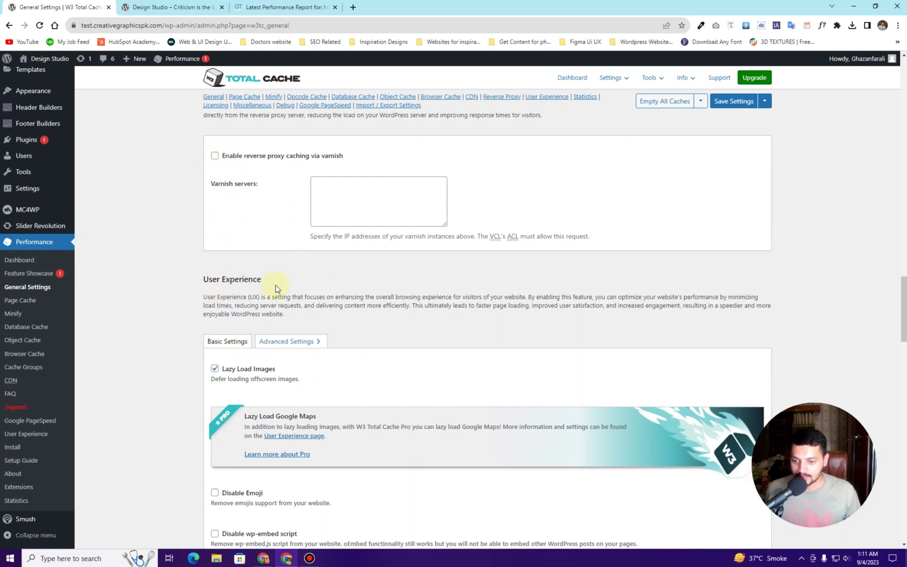
pyautogui.scroll(-2, 275, 288)
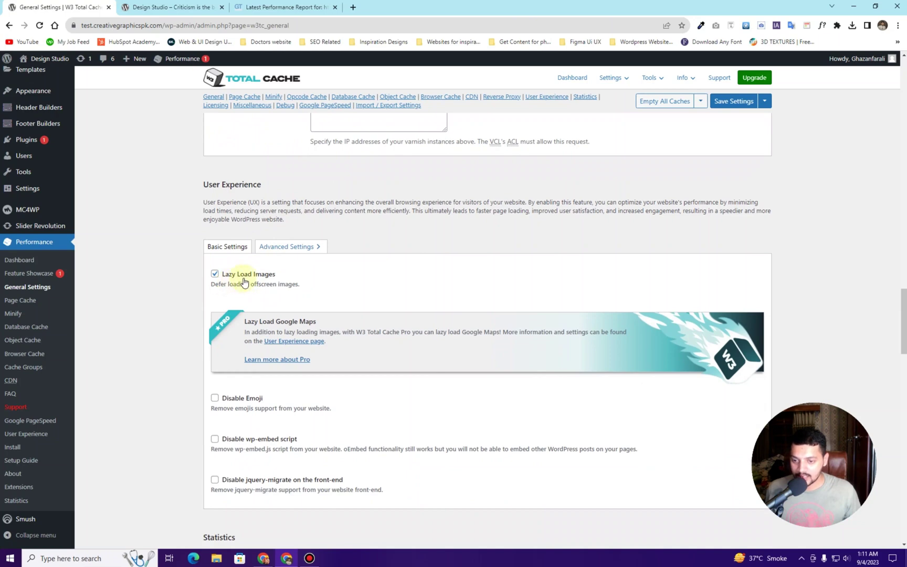
pyautogui.scroll(-3, 244, 283)
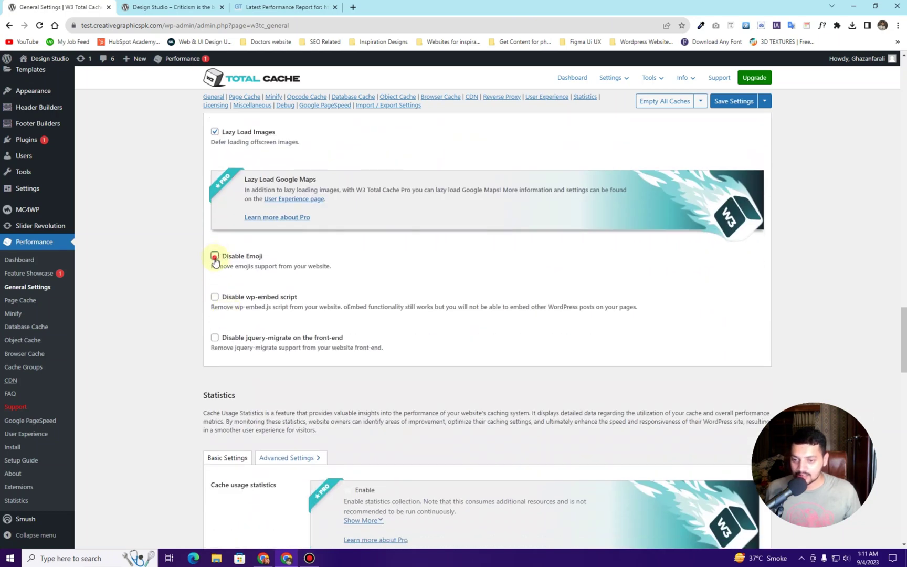
pyautogui.click(215, 256)
pyautogui.click(216, 298)
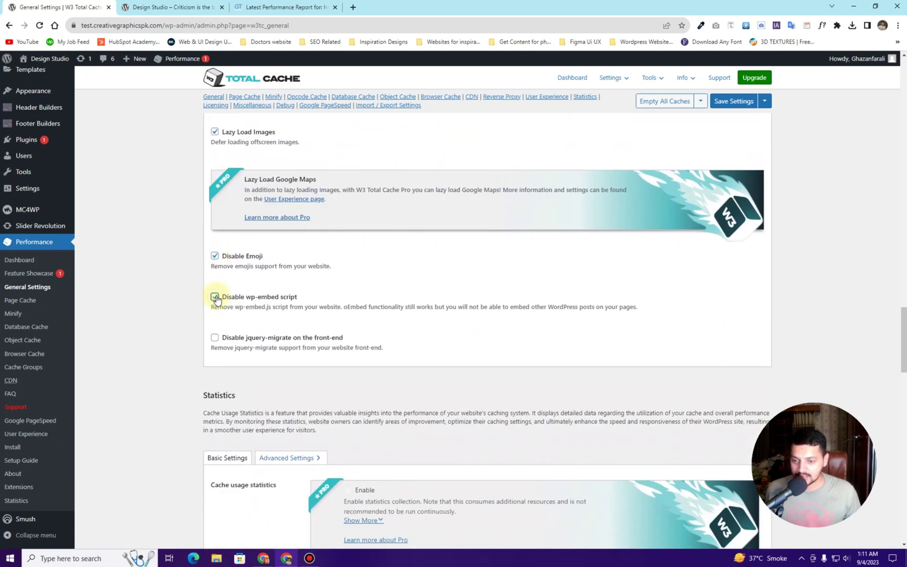
pyautogui.click(215, 339)
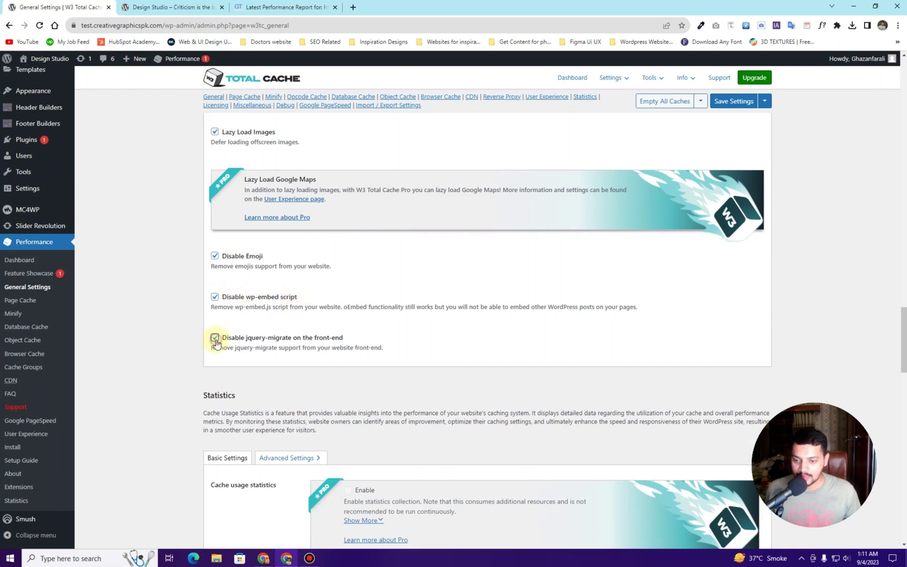
pyautogui.scroll(-8, 356, 384)
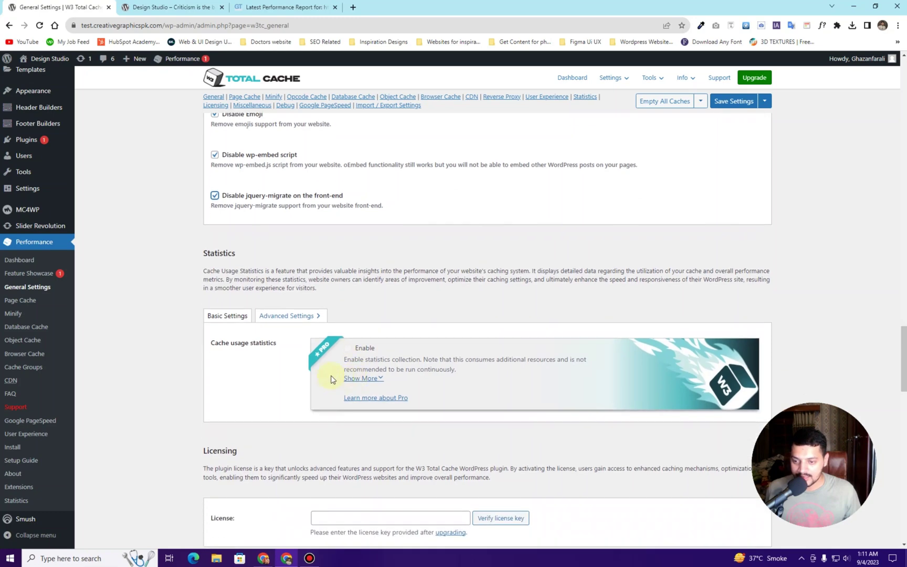
pyautogui.scroll(-2, 247, 332)
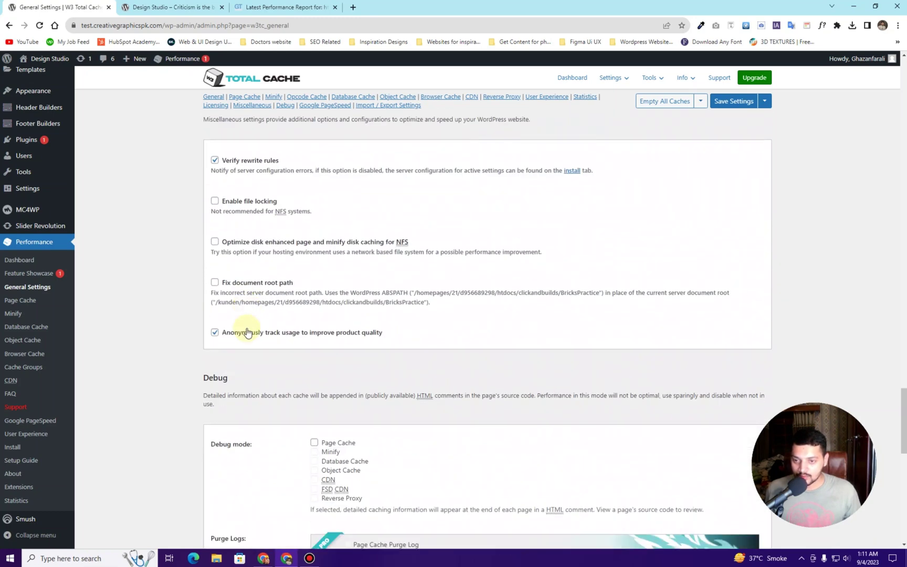
pyautogui.scroll(-5, 247, 331)
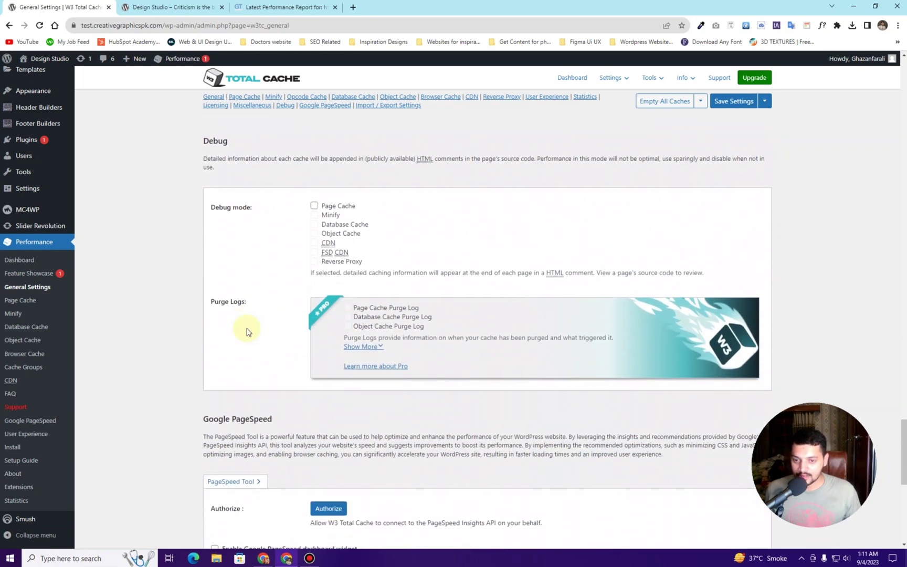
# Save the W3 Total Cache settings, empty all caches, and switch to the Design Studio homepage.
pyautogui.scroll(-8, 246, 331)
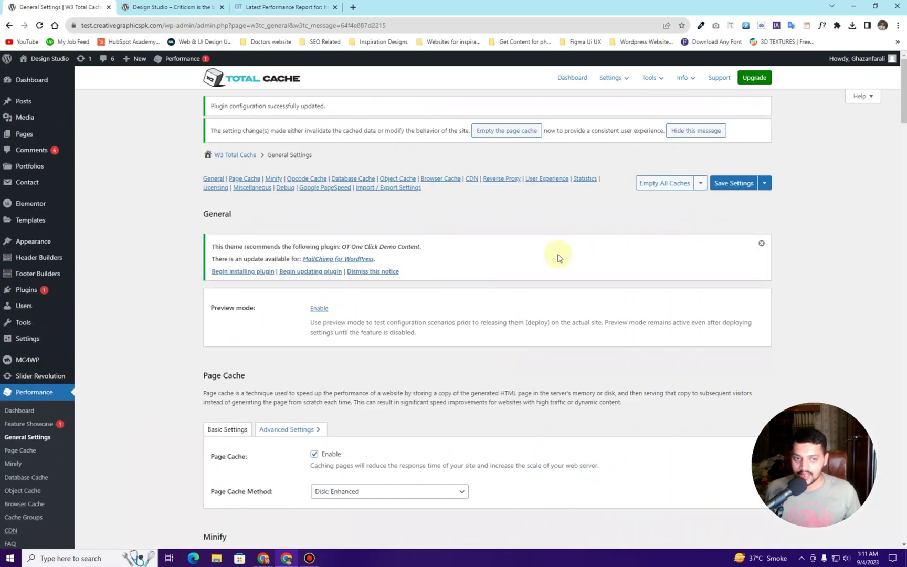
pyautogui.click(732, 182)
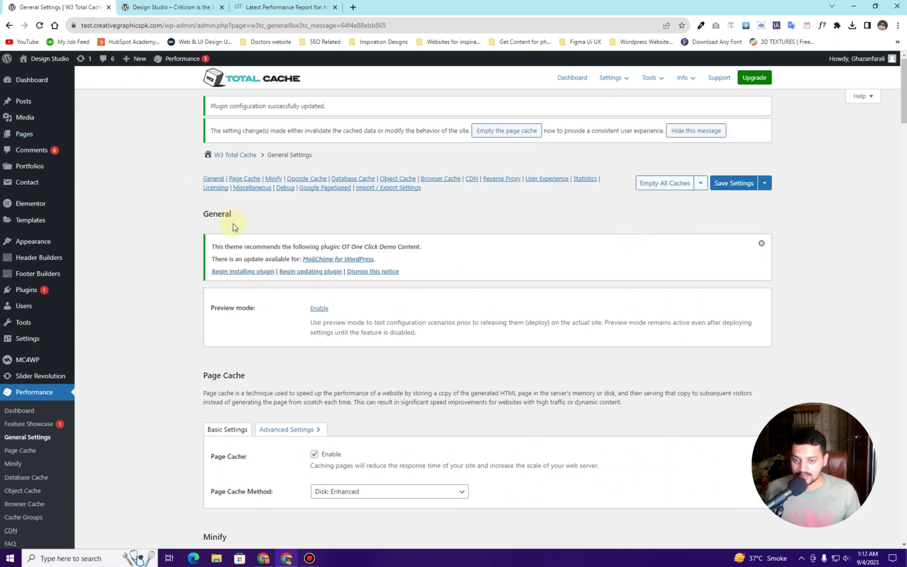
pyautogui.click(762, 244)
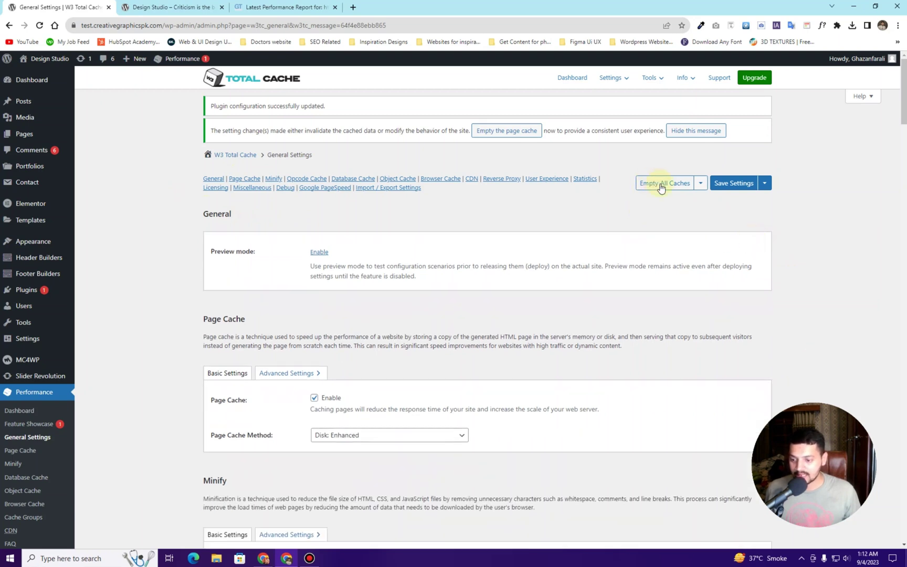
pyautogui.click(661, 185)
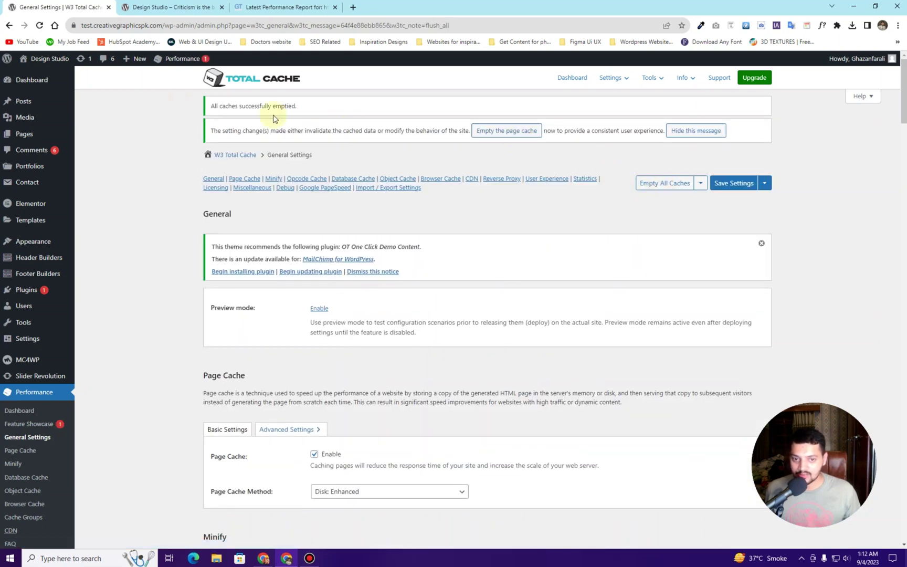
pyautogui.click(173, 7)
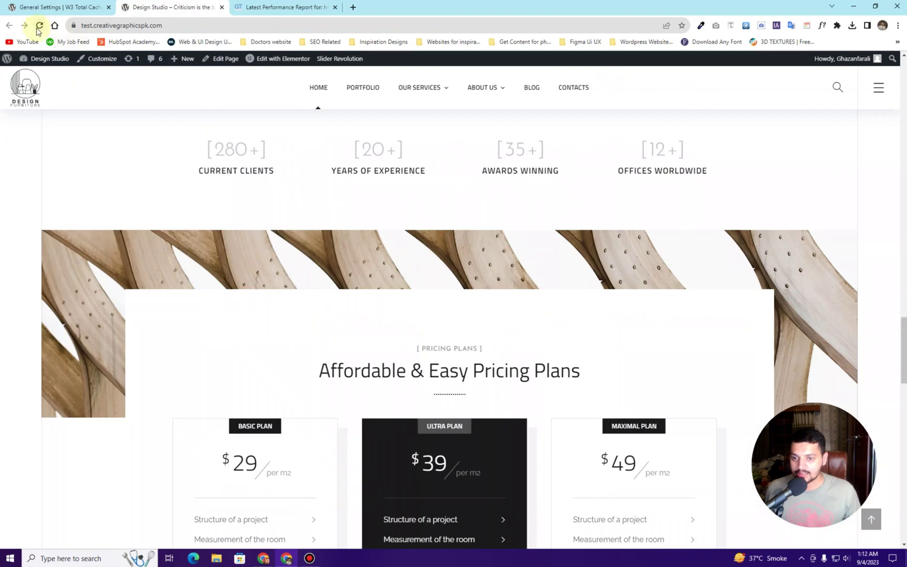
# Reload the Design Studio homepage twice, scroll through it, then return to the GTmetrix grade D report.
pyautogui.click(38, 26)
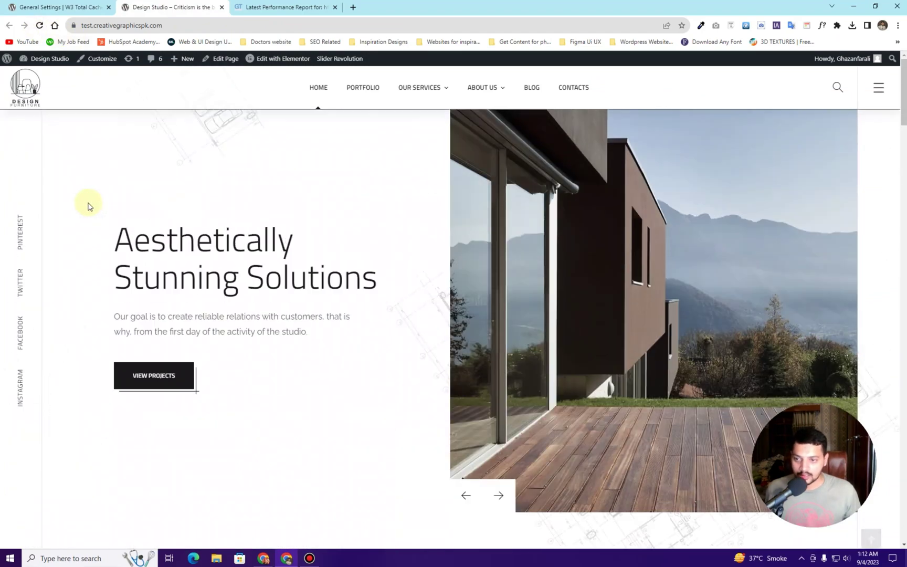
pyautogui.click(40, 25)
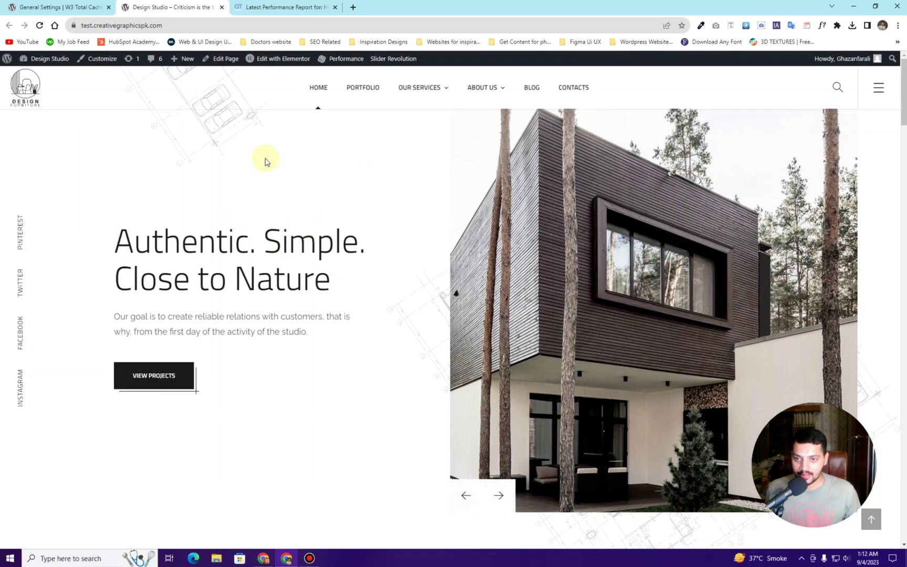
pyautogui.moveTo(336, 61)
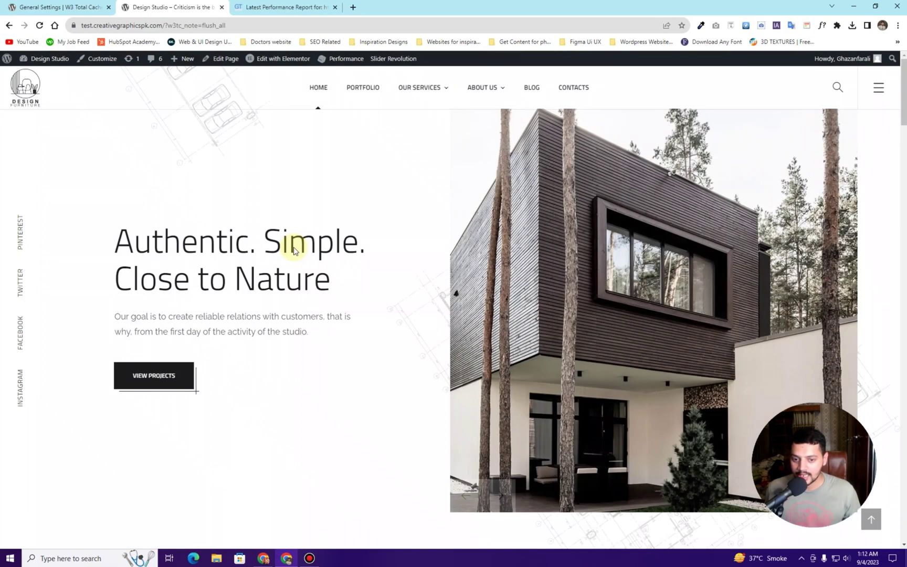
pyautogui.scroll(-1, 265, 221)
pyautogui.scroll(-15, 266, 220)
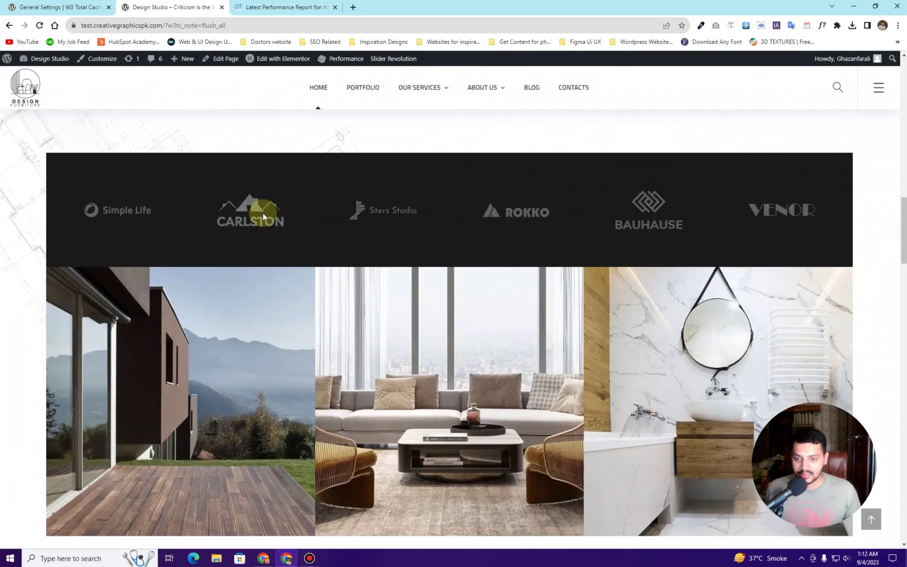
pyautogui.scroll(-5, 266, 216)
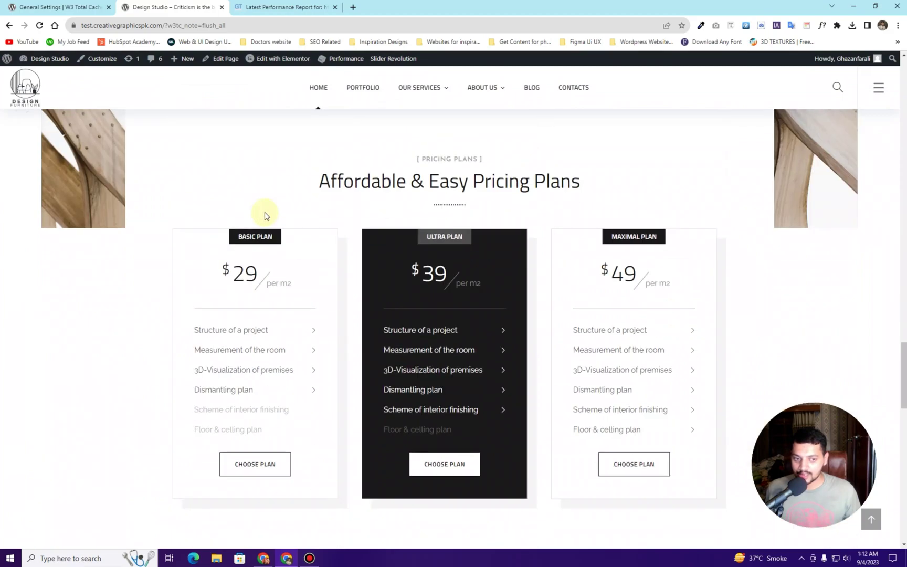
pyautogui.scroll(20, 265, 215)
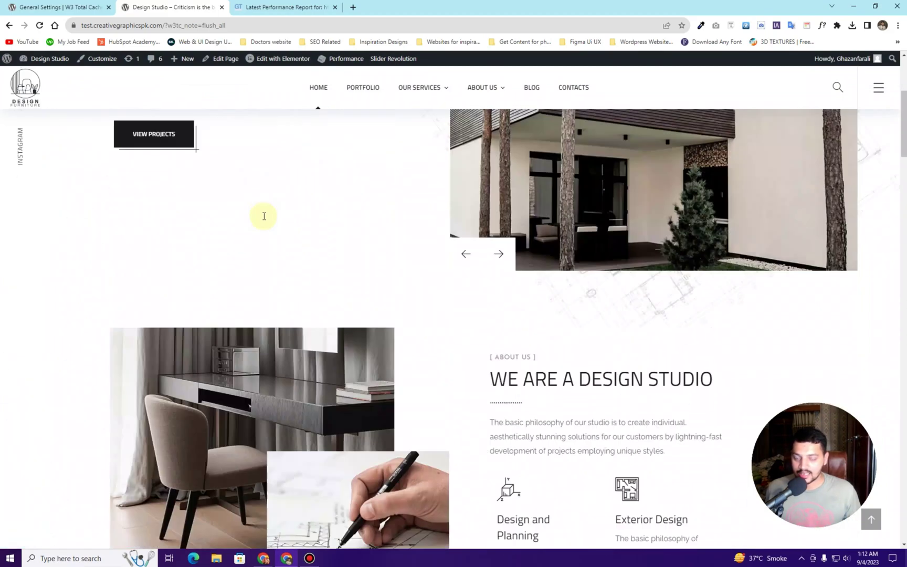
pyautogui.scroll(5, 264, 216)
pyautogui.click(278, 4)
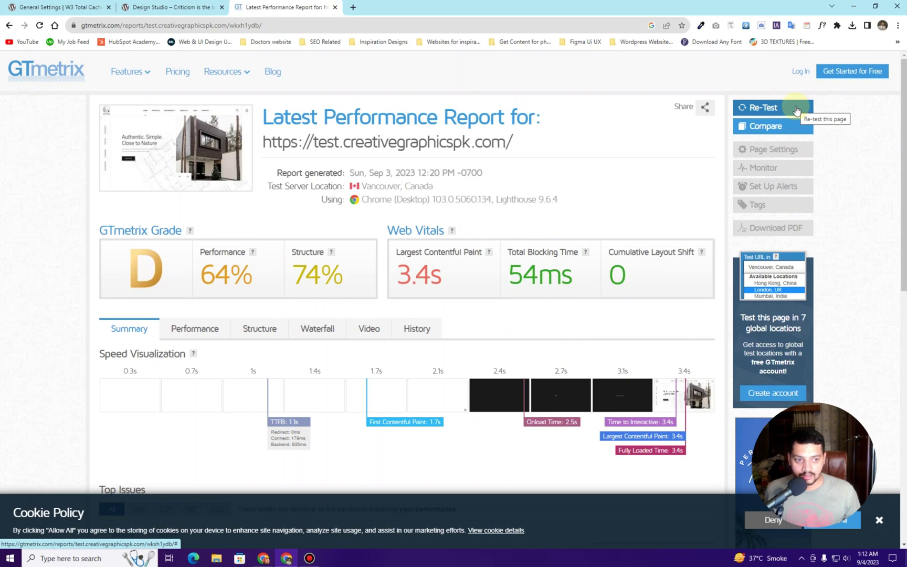
# Re-run the GTmetrix test for grade A (95%/94%), then return to W3 Total Cache General Settings.
pyautogui.click(796, 109)
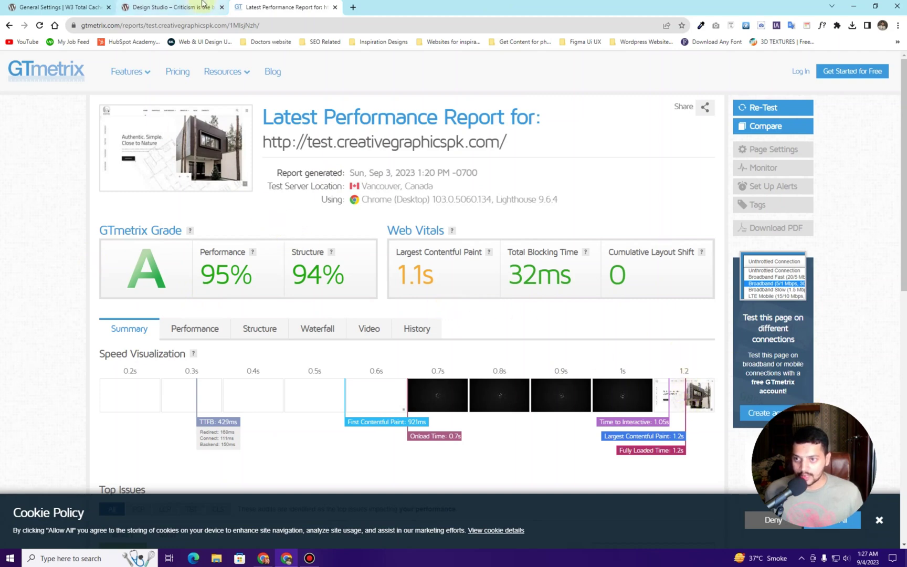
pyautogui.click(57, 7)
pyautogui.scroll(-5, 148, 255)
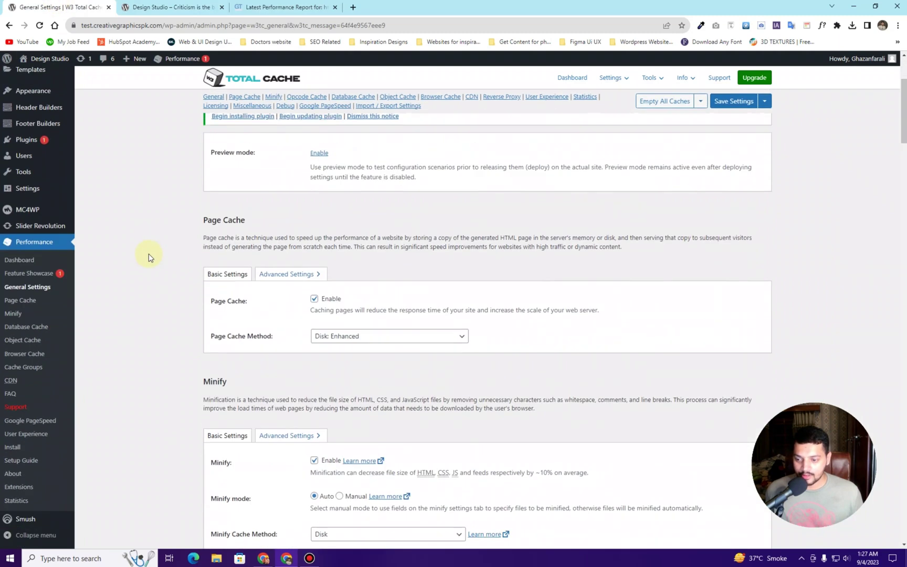
pyautogui.scroll(5, 149, 255)
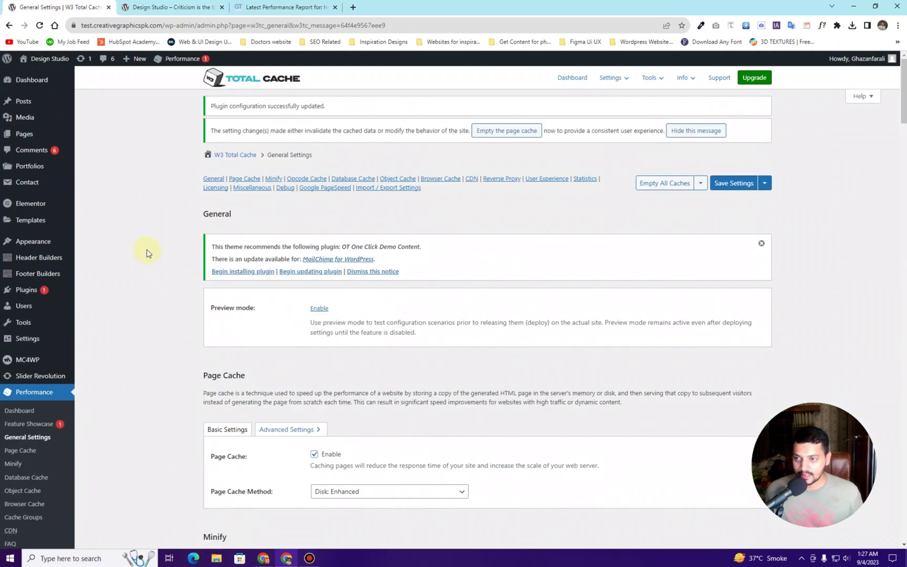